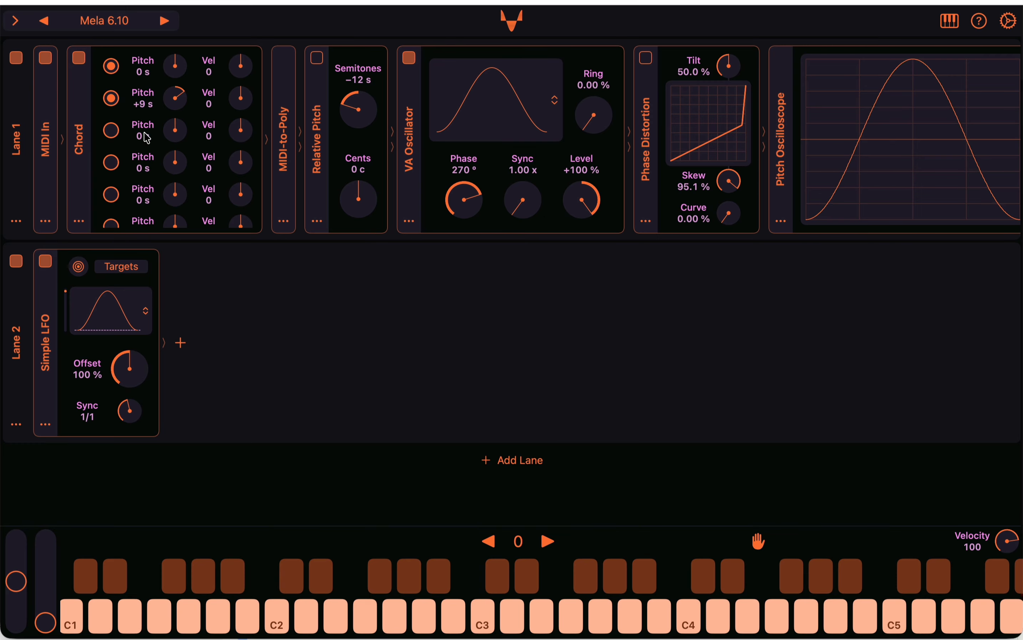
Step: Examine Lane 1's modules from MIDI In to Audio Out and the Simple LFO's modulation targets in Lane 2
scroll(435, 156, right, 10)
scroll(434, 156, left, 10)
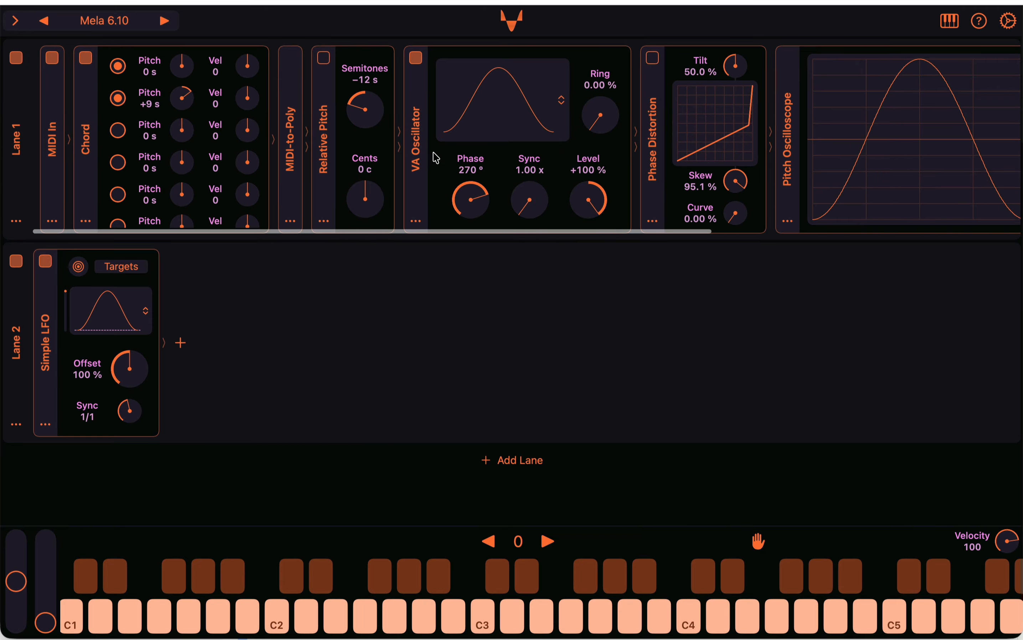
click(50, 149)
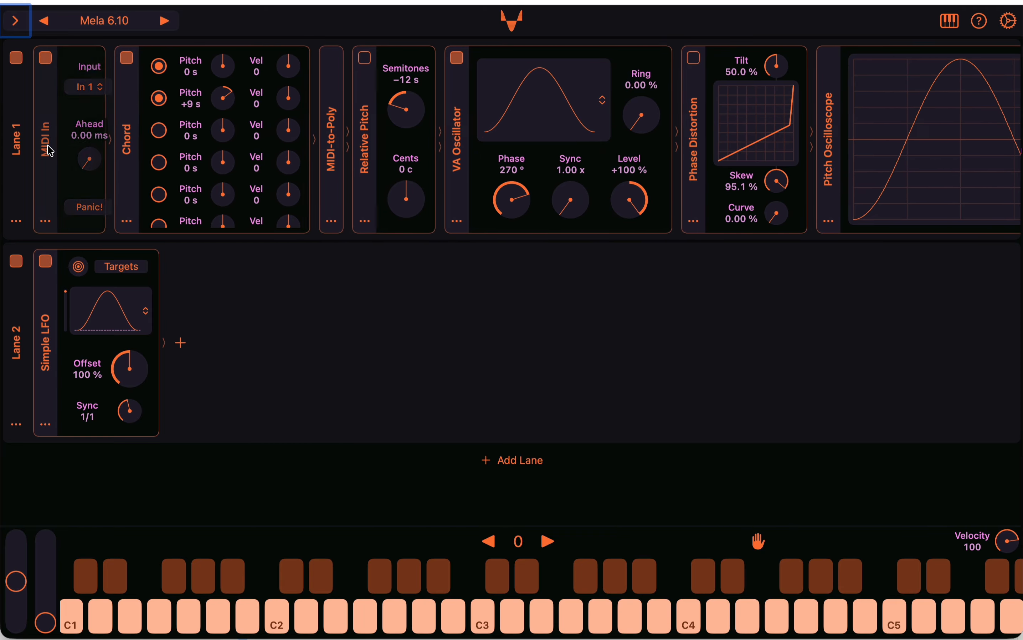
click(49, 149)
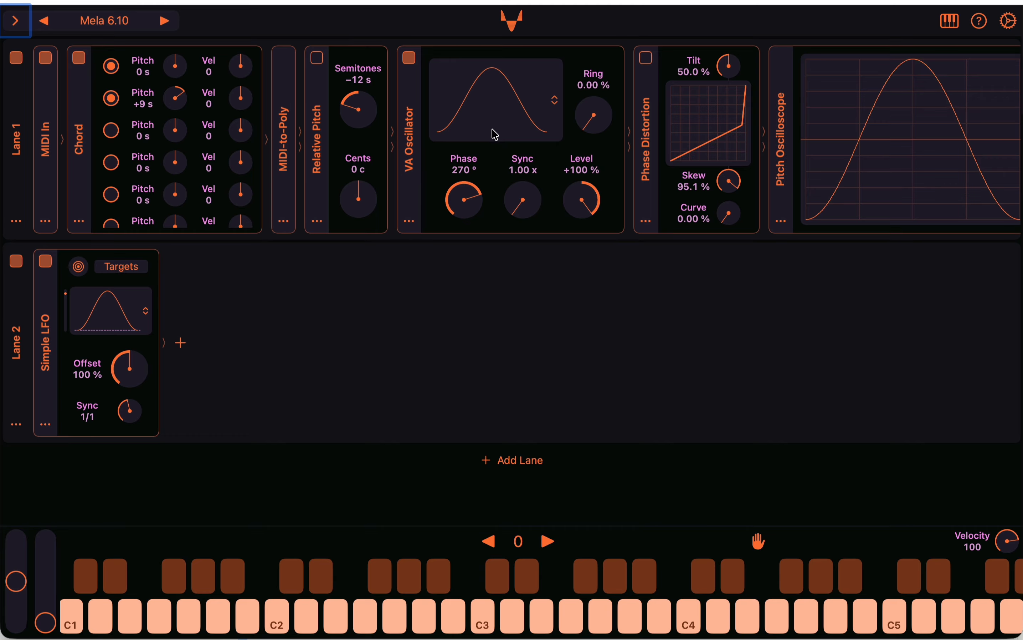
scroll(535, 126, right, 5)
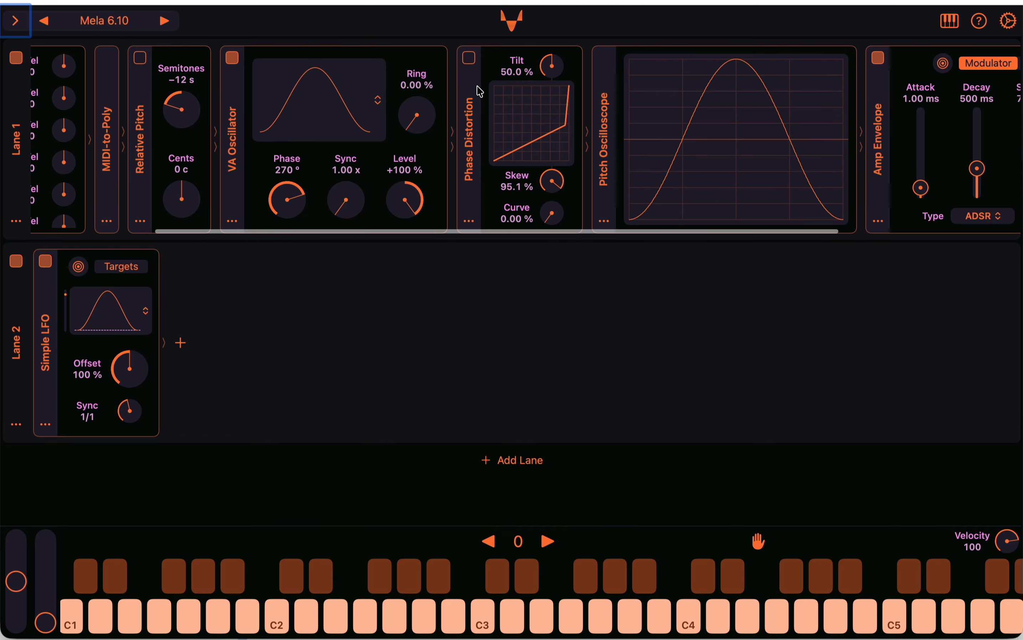
scroll(569, 122, right, 3)
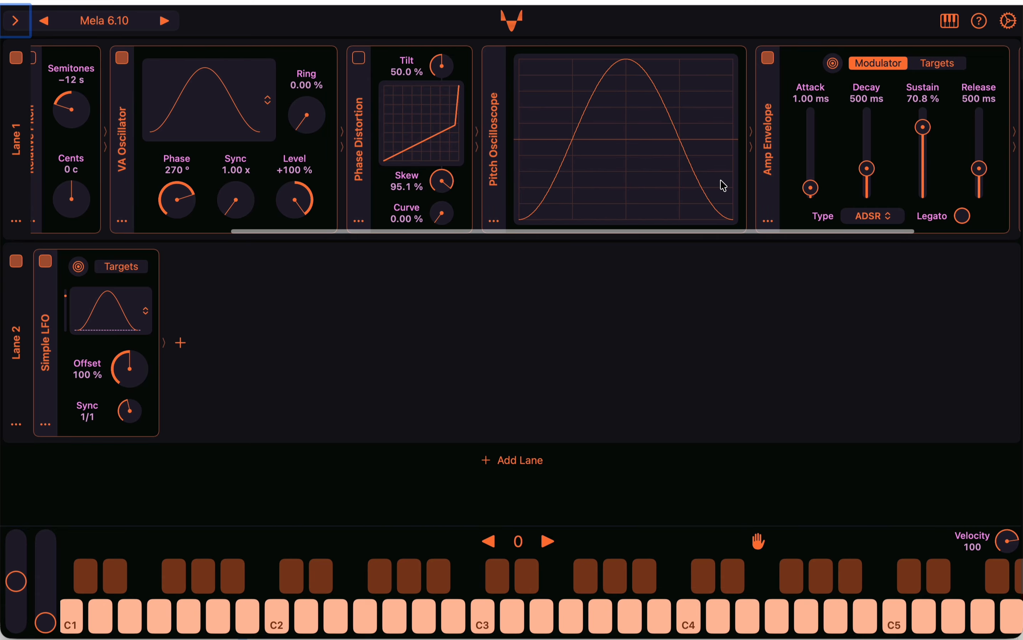
scroll(753, 168, right, 4)
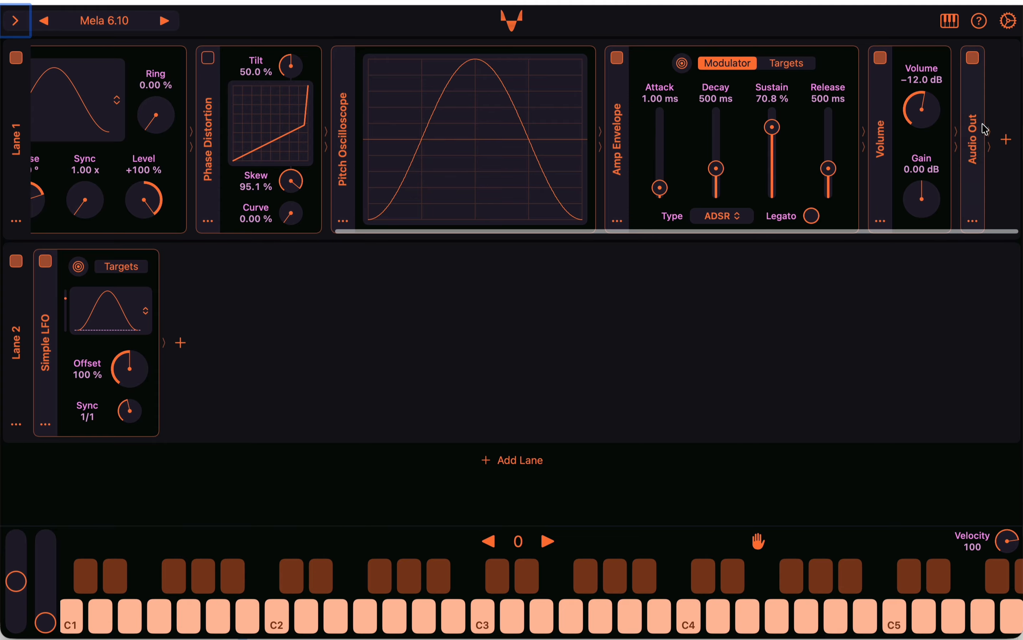
scroll(489, 175, left, 4)
scroll(488, 174, left, 4)
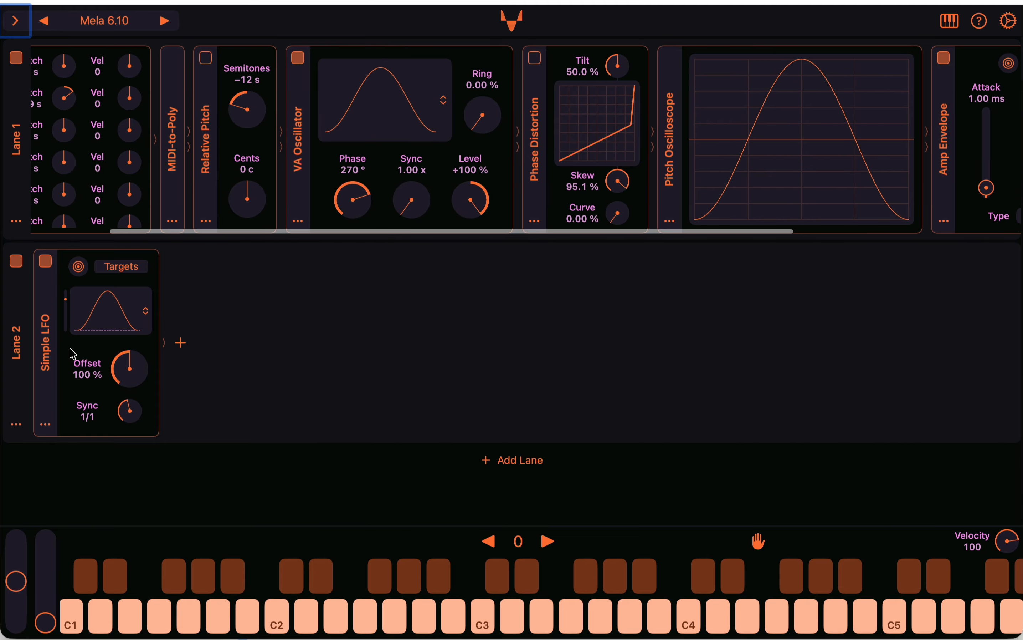
click(111, 270)
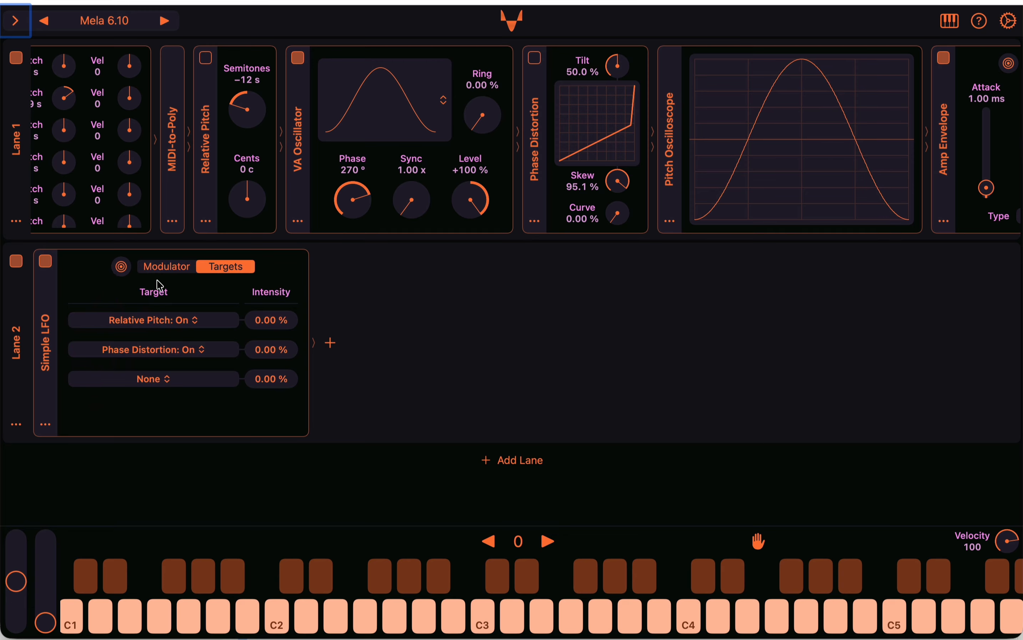
click(171, 266)
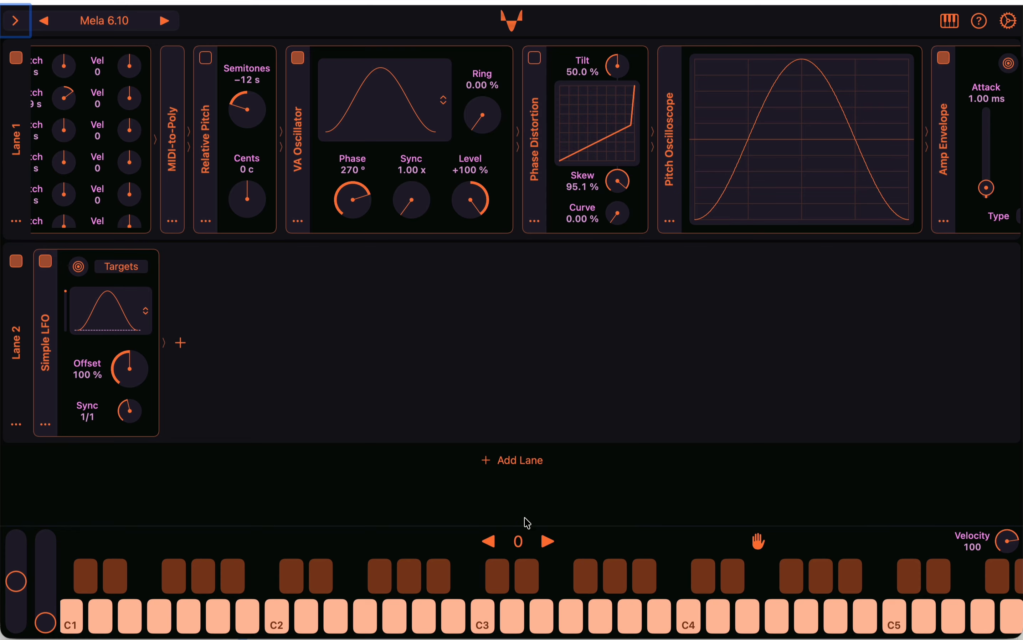
Step: Hold a C2 note while switching the VA Oscillator off and on, release it, and leave the oscillator on
click(280, 623)
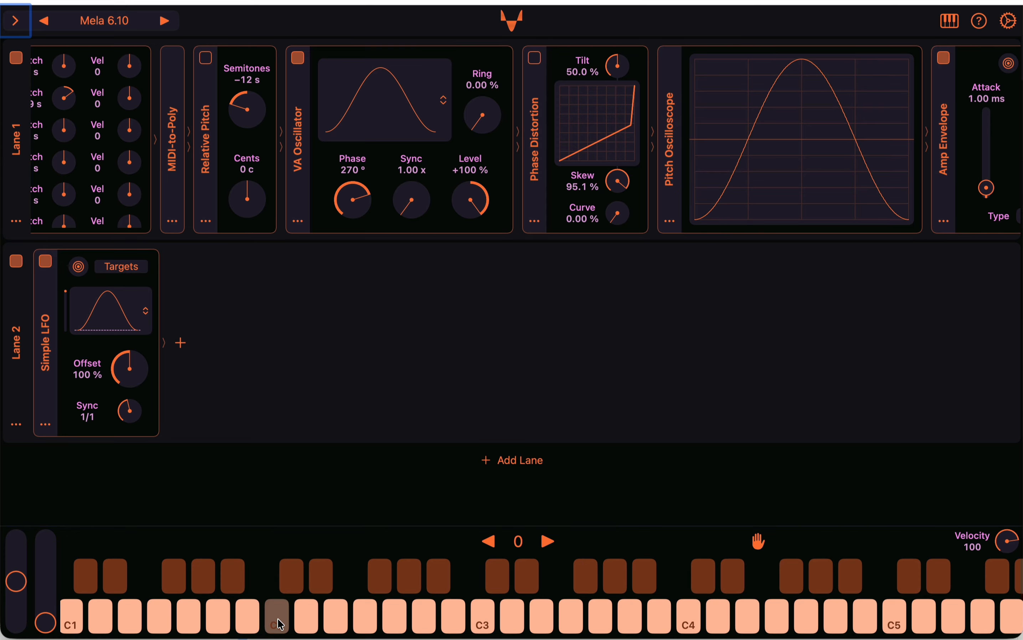
click(298, 58)
click(305, 57)
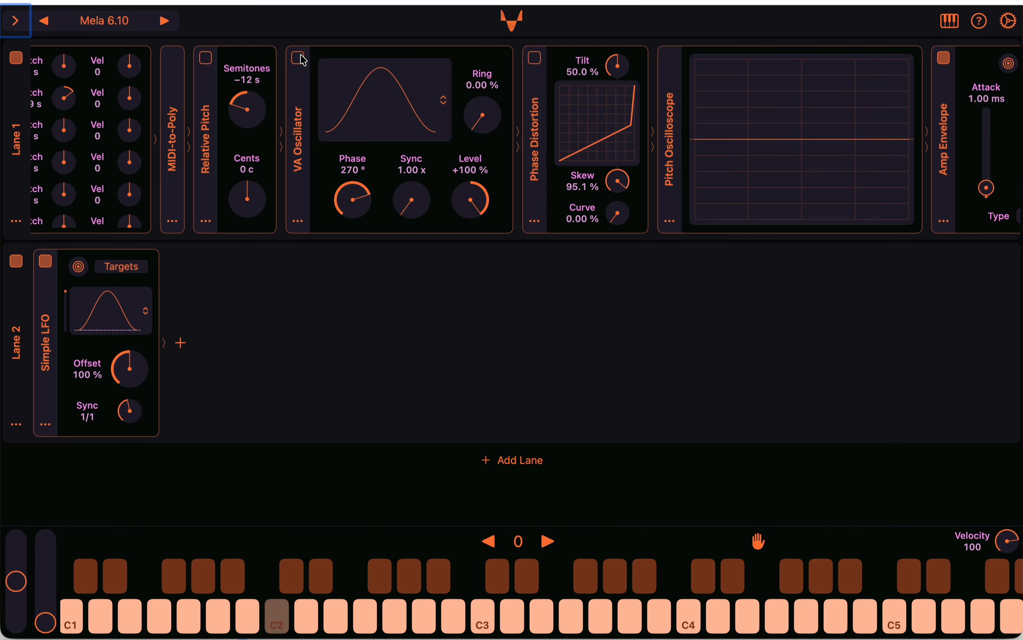
click(305, 57)
click(306, 58)
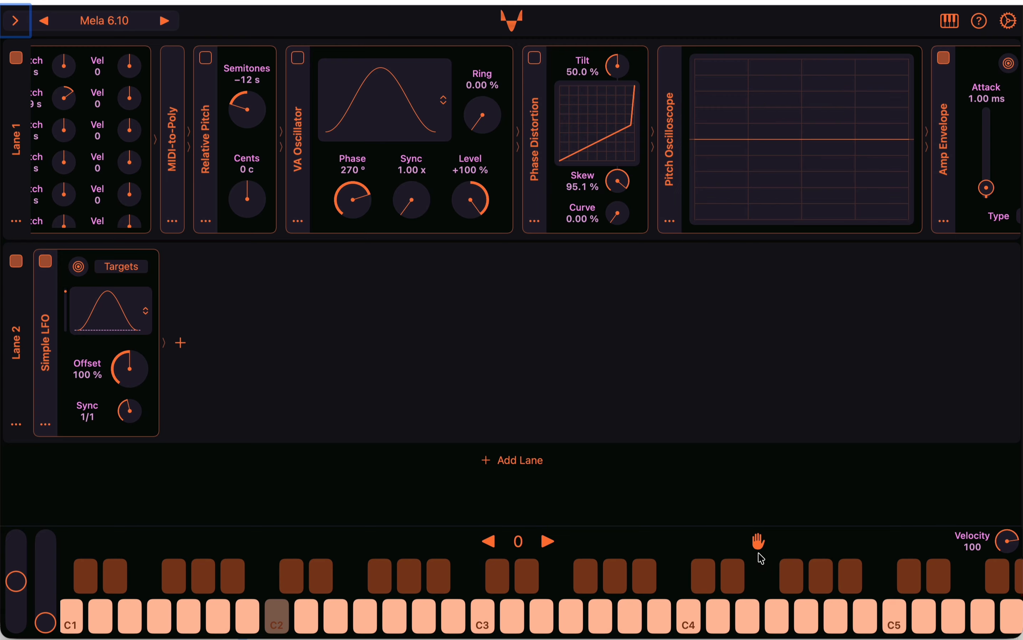
click(289, 622)
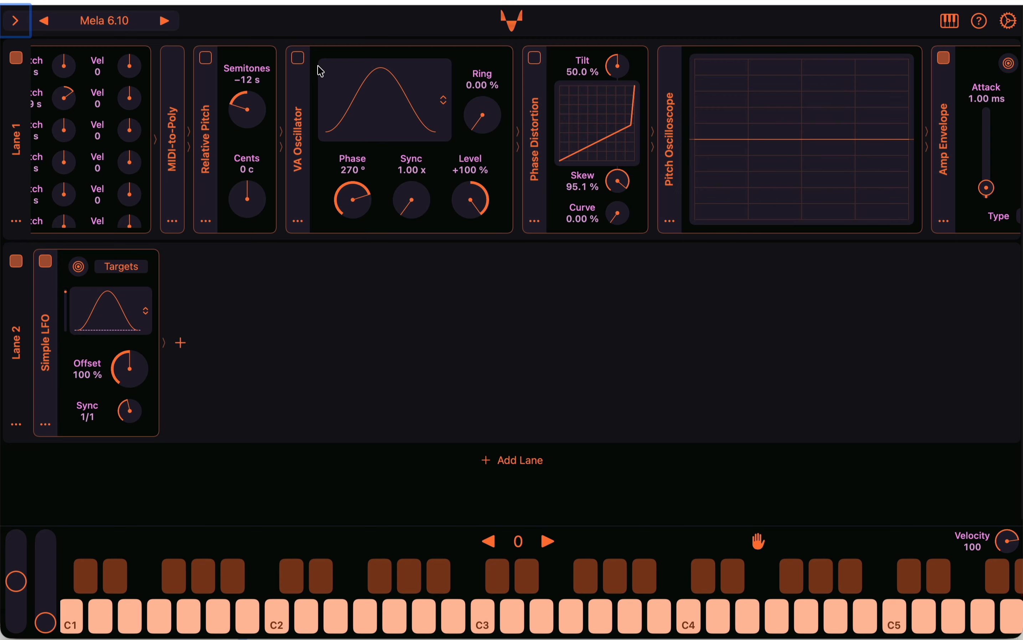
click(301, 58)
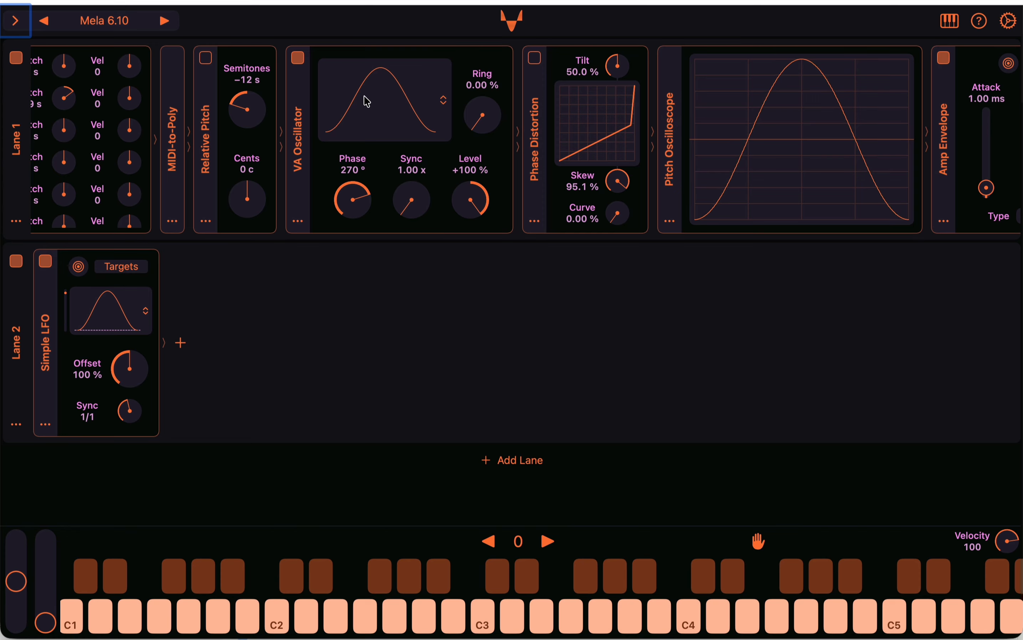
Step: Switch Phase Distortion on and off while holding a C2 note, leave the module off and release the note
click(535, 59)
click(535, 59)
click(278, 617)
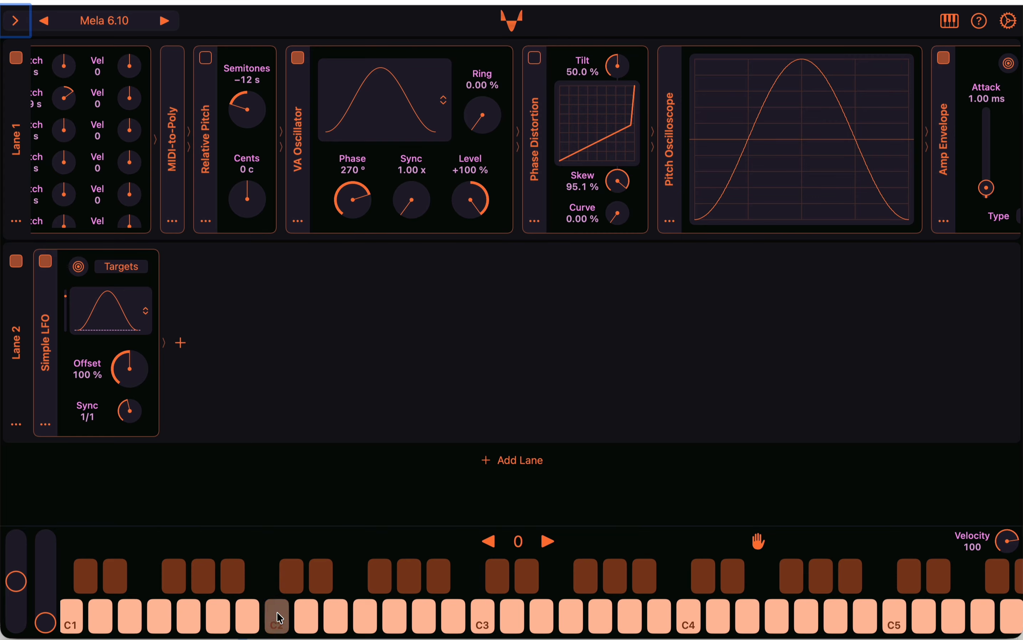
click(535, 60)
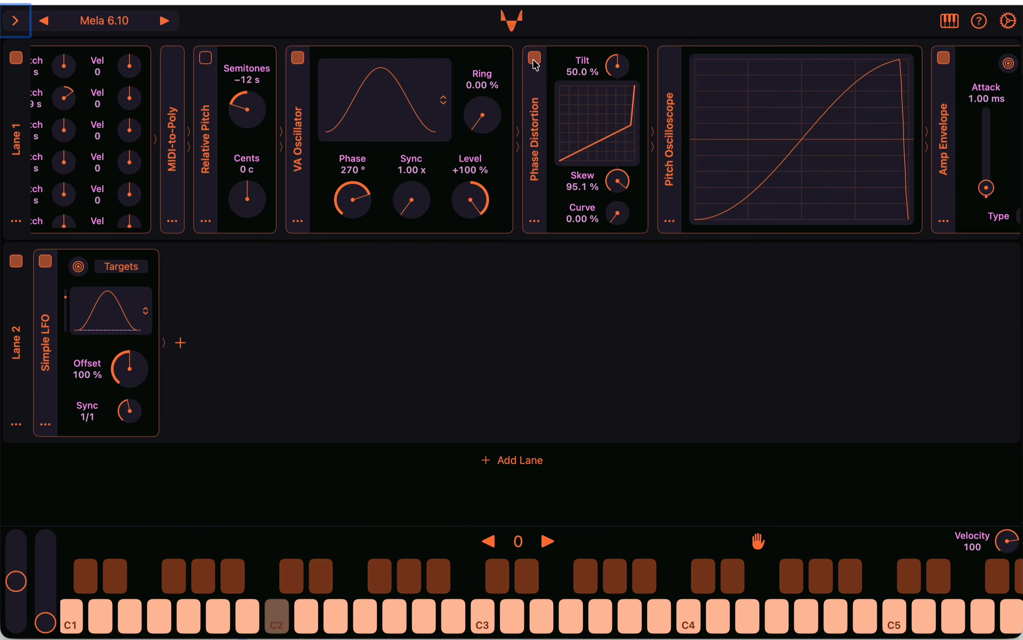
click(535, 59)
click(536, 60)
click(535, 59)
click(275, 621)
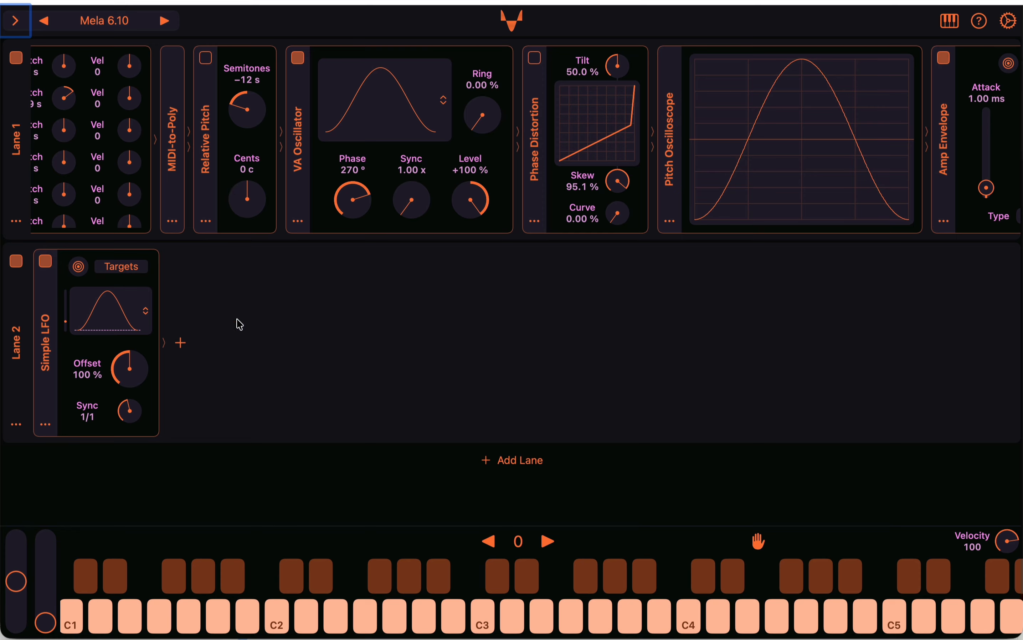
Step: Switch Relative Pitch on and off over a held C2 note, and switch the Simple LFO off and back on
click(279, 617)
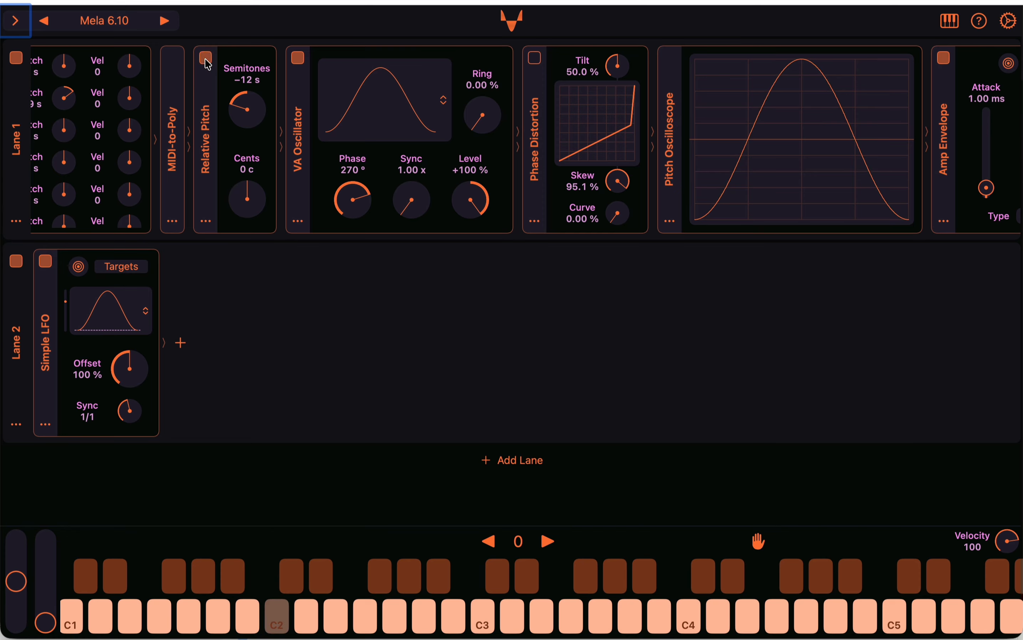
click(281, 625)
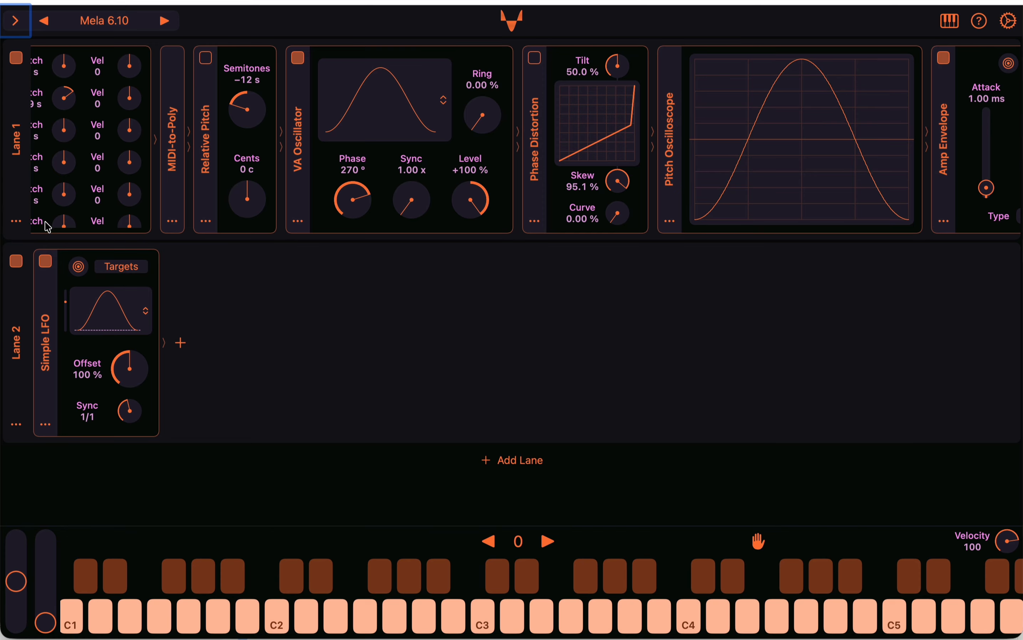
click(46, 263)
click(47, 261)
Step: Toggle Phase Distortion repeatedly to compare its waveform on the Pitch Oscilloscope, leaving the module switched on
click(534, 62)
click(534, 61)
click(533, 61)
click(534, 62)
click(535, 63)
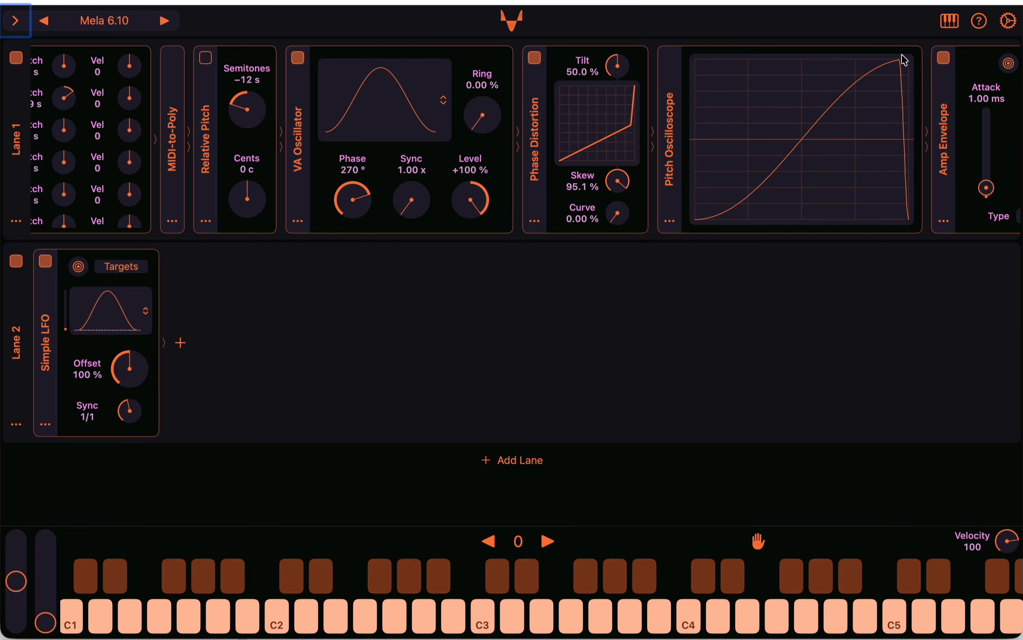
click(535, 58)
click(535, 58)
click(536, 61)
click(536, 62)
Step: Set the Simple LFO's intensity to +100 % for both the Relative Pitch: On and Phase Distortion: On targets
scroll(411, 167, left, 5)
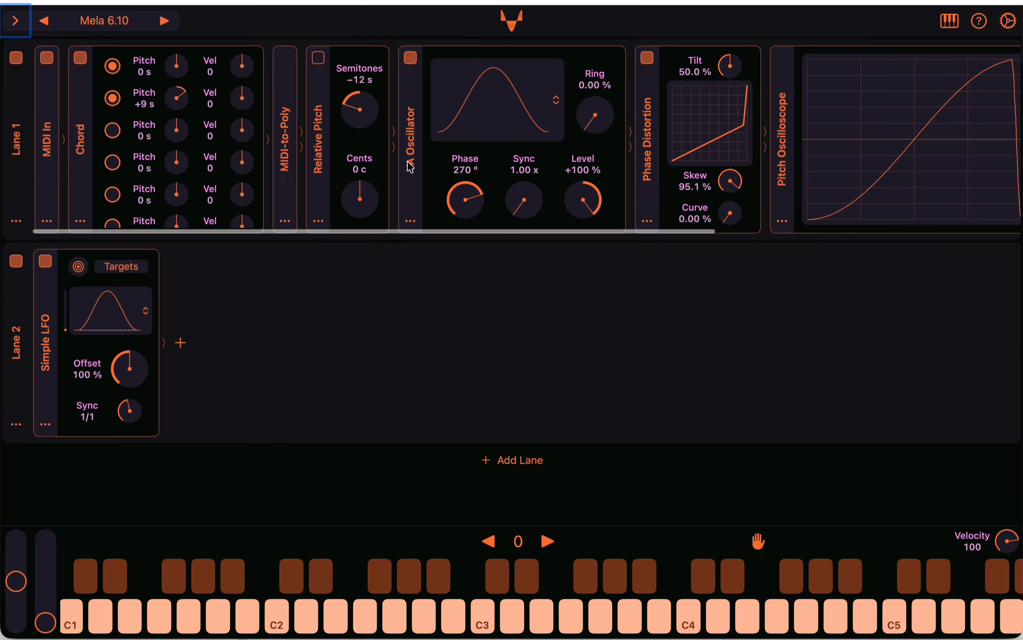
scroll(410, 167, right, 5)
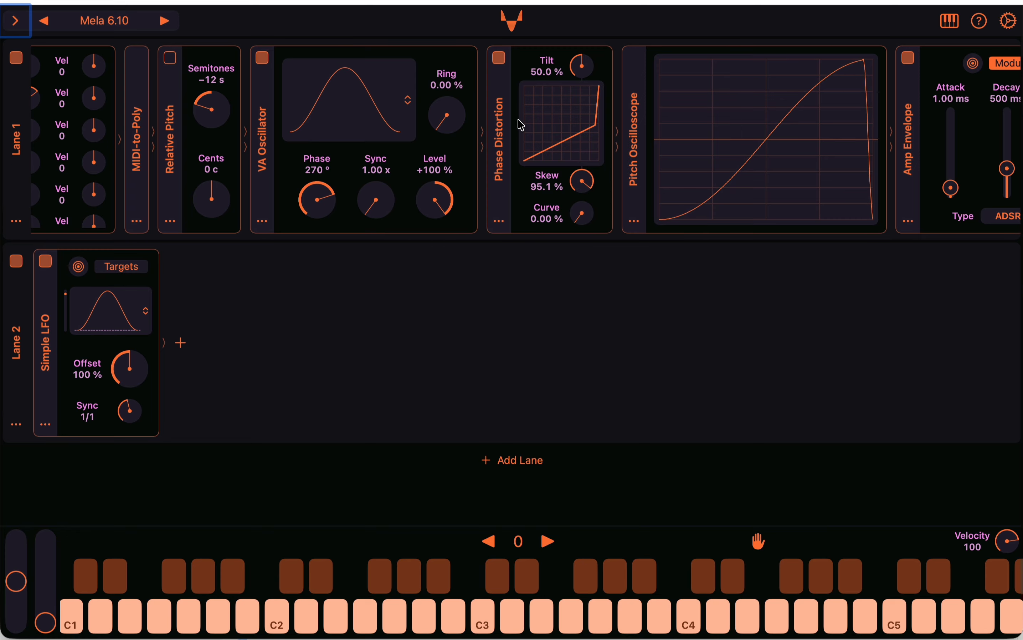
scroll(459, 133, left, 5)
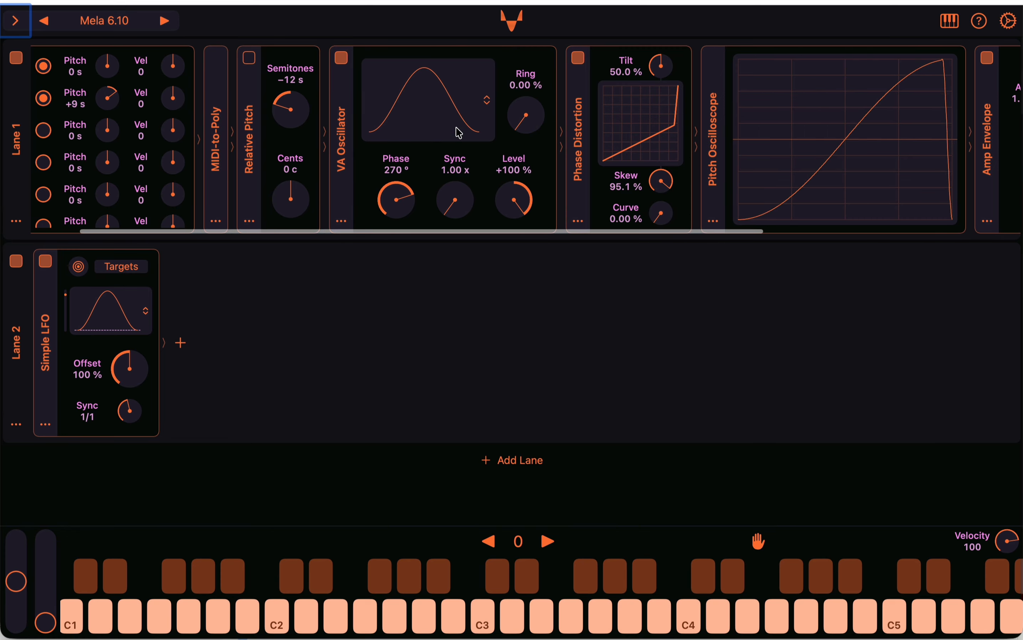
click(123, 268)
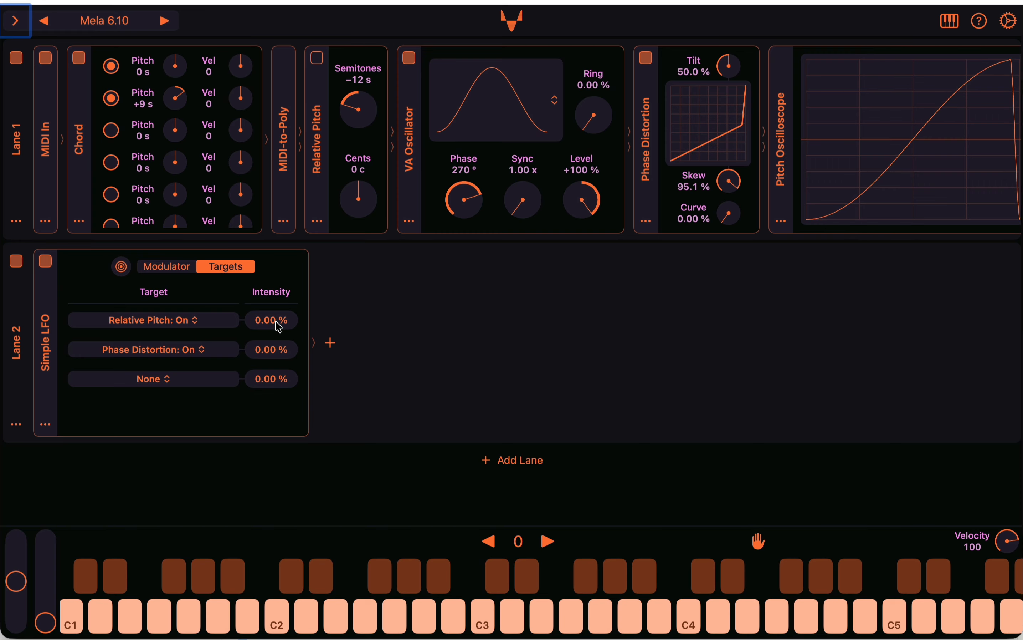
drag(278, 321, 277, 194)
drag(276, 350, 277, 259)
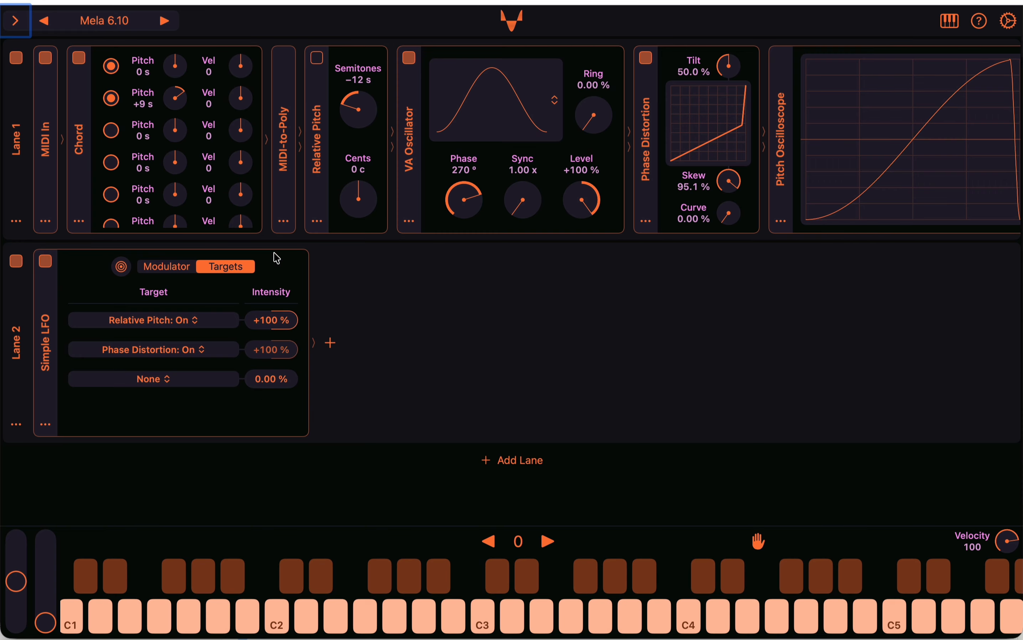
Step: Switch off Phase Distortion's own on state and return the Simple LFO to its modulator view
click(645, 57)
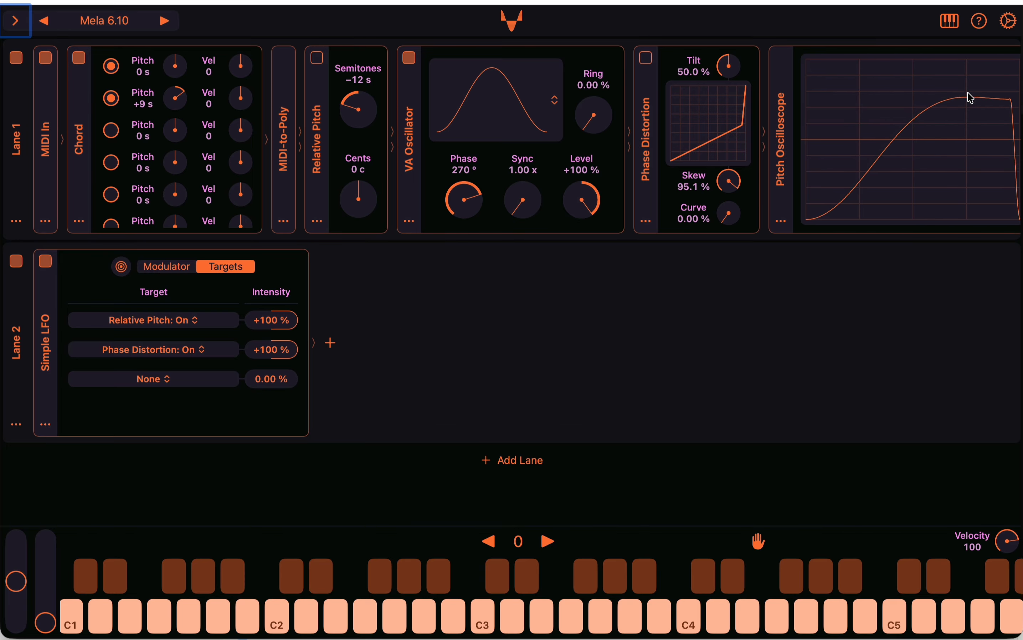
scroll(813, 172, right, 5)
click(166, 267)
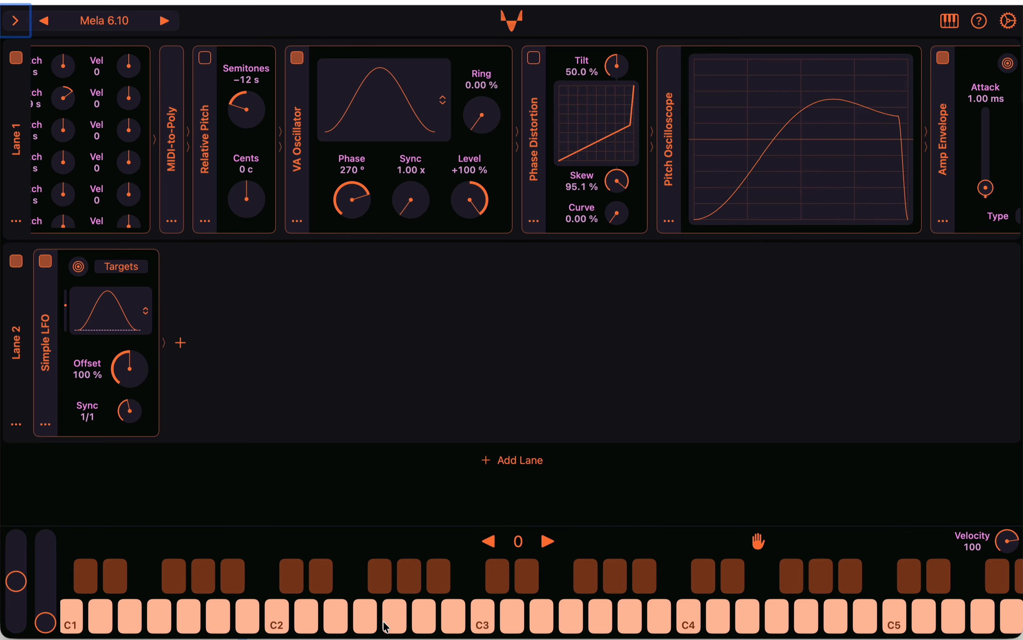
Step: Play a G2 note and toggle the Simple LFO off and on to compare its modulation, leaving it on
click(400, 620)
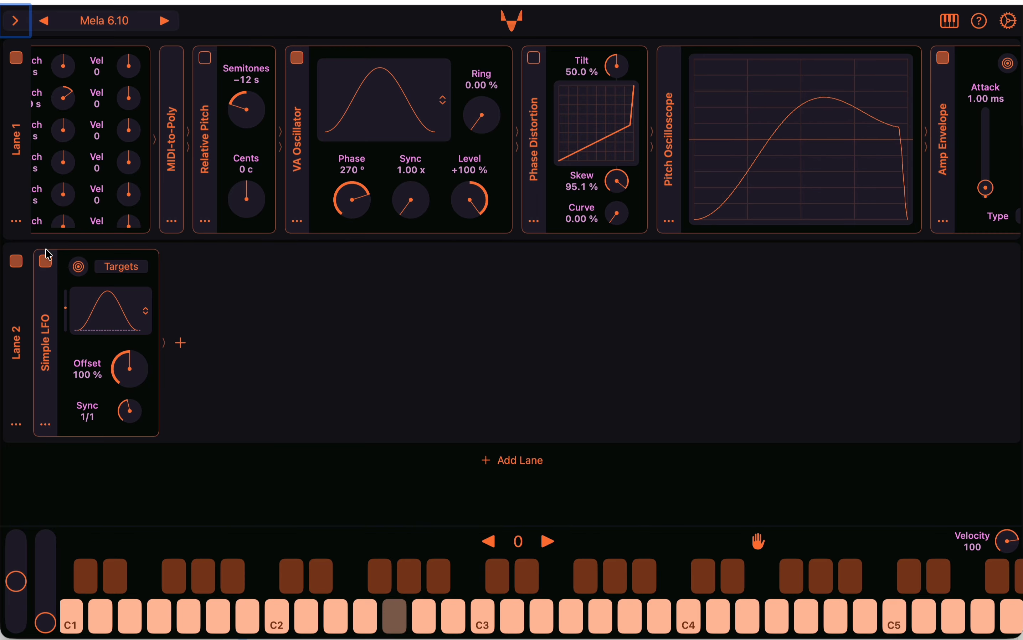
click(46, 263)
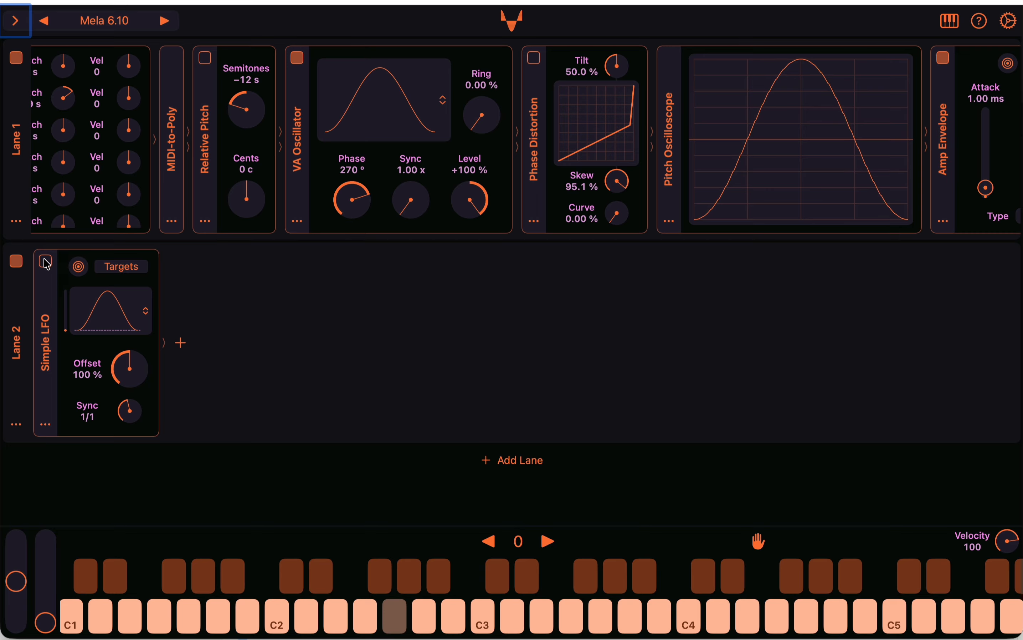
click(46, 263)
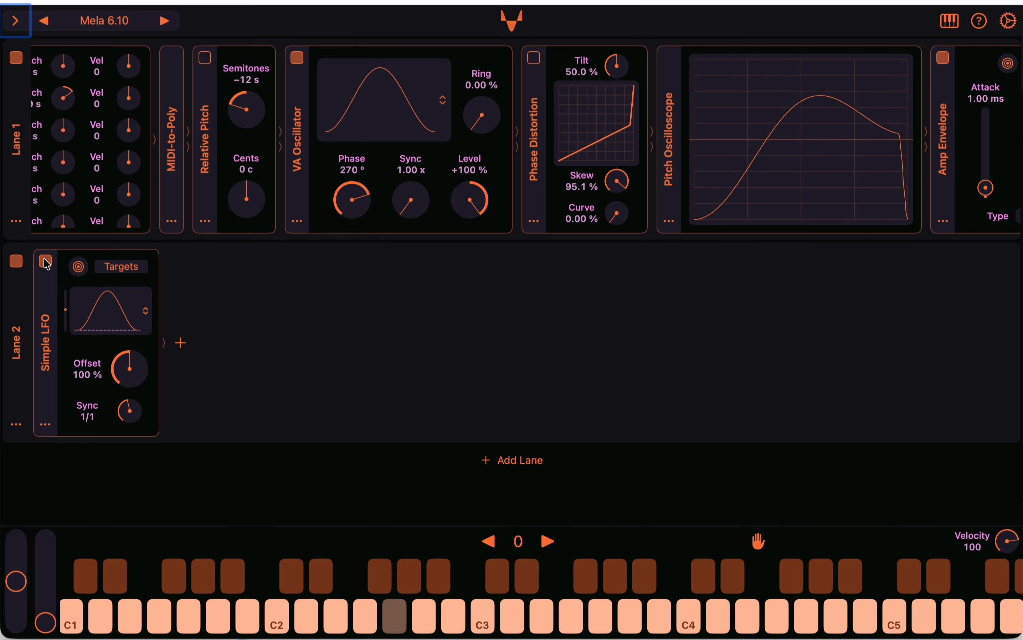
click(46, 262)
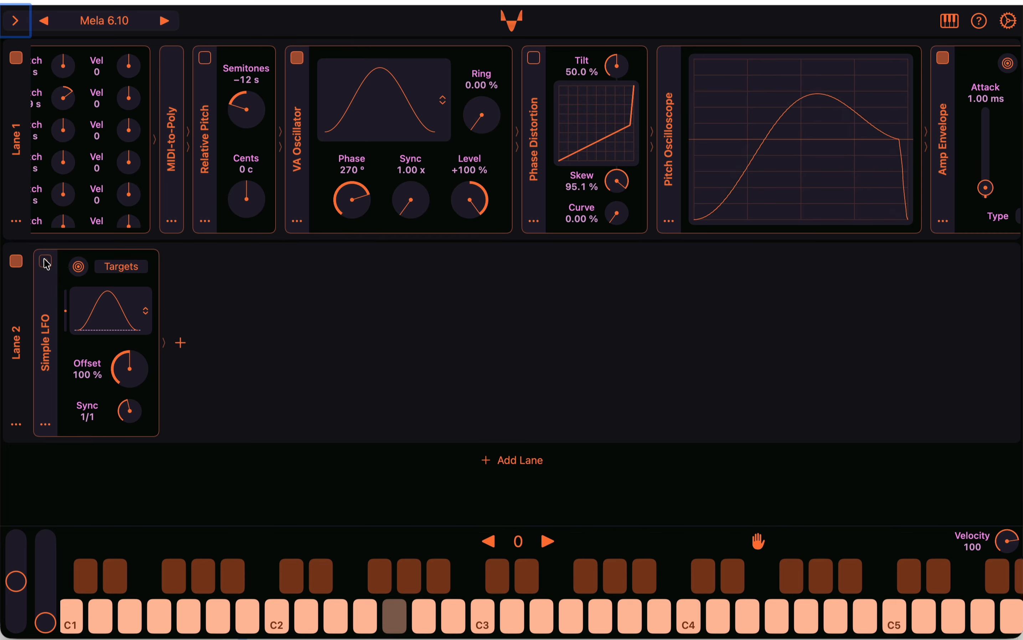
click(47, 262)
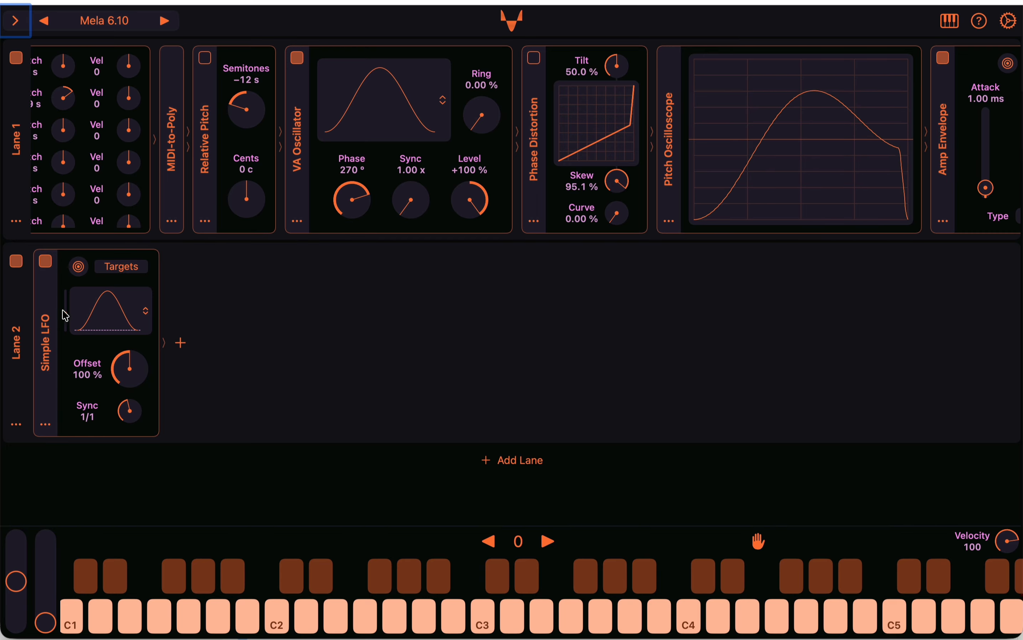
click(46, 261)
click(46, 262)
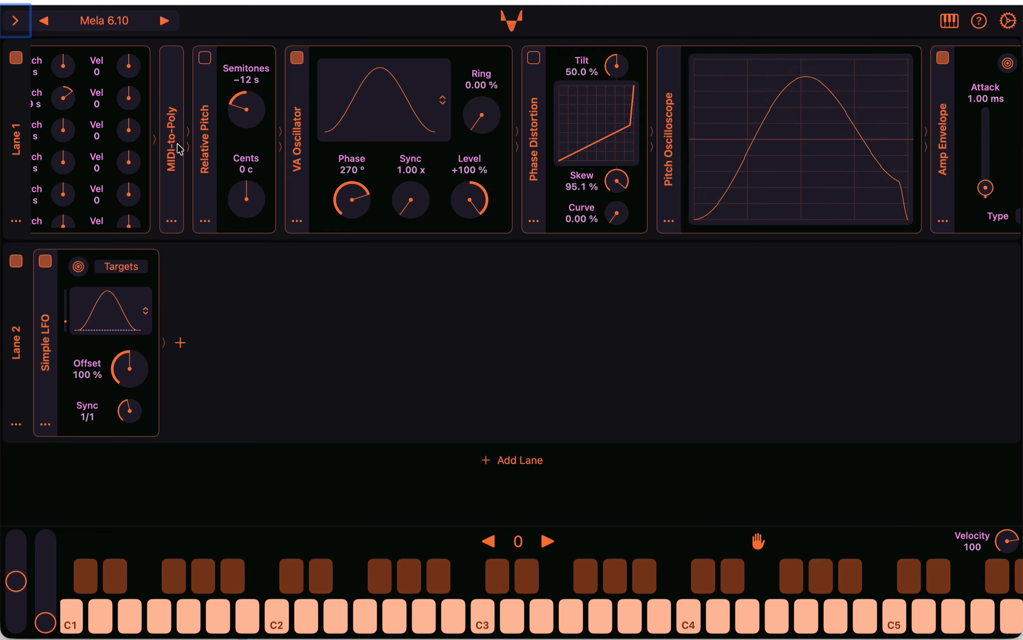
Step: Examine the pitch and velocity rows of the Chord module in Lane 1
scroll(180, 143, left, 5)
scroll(180, 149, right, 1)
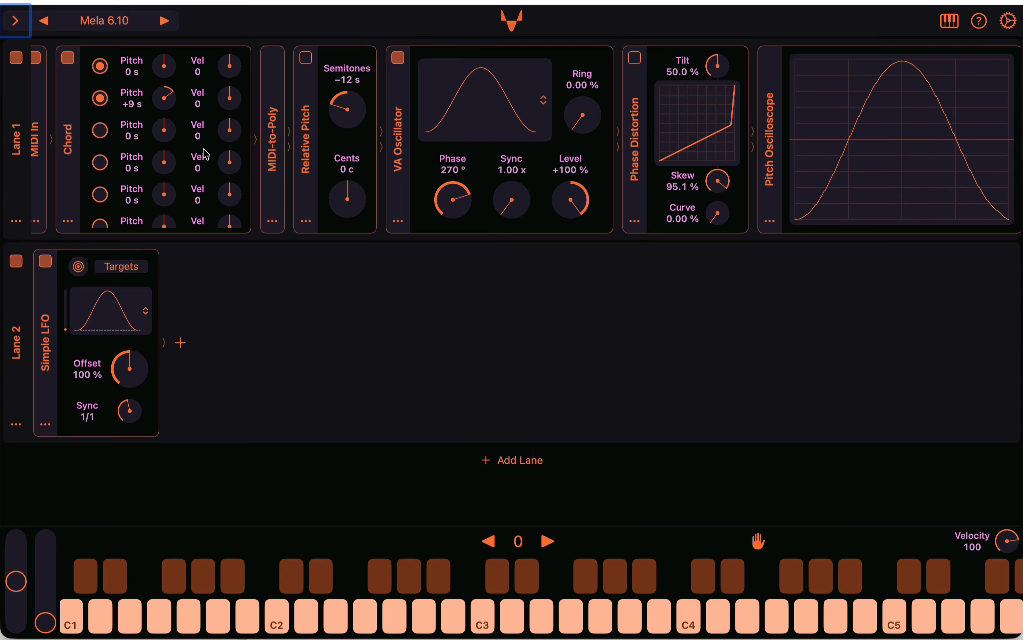
scroll(127, 186, down, 2)
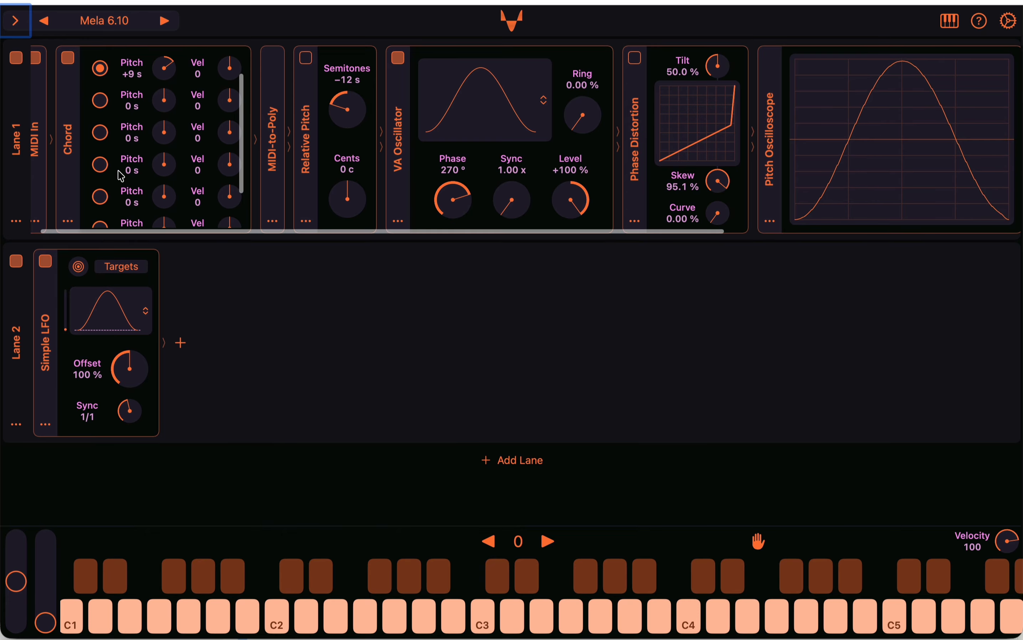
Step: Set the pitch of the Chord module's third row to +11 s and toggle that row on and back off
scroll(123, 152, up, 2)
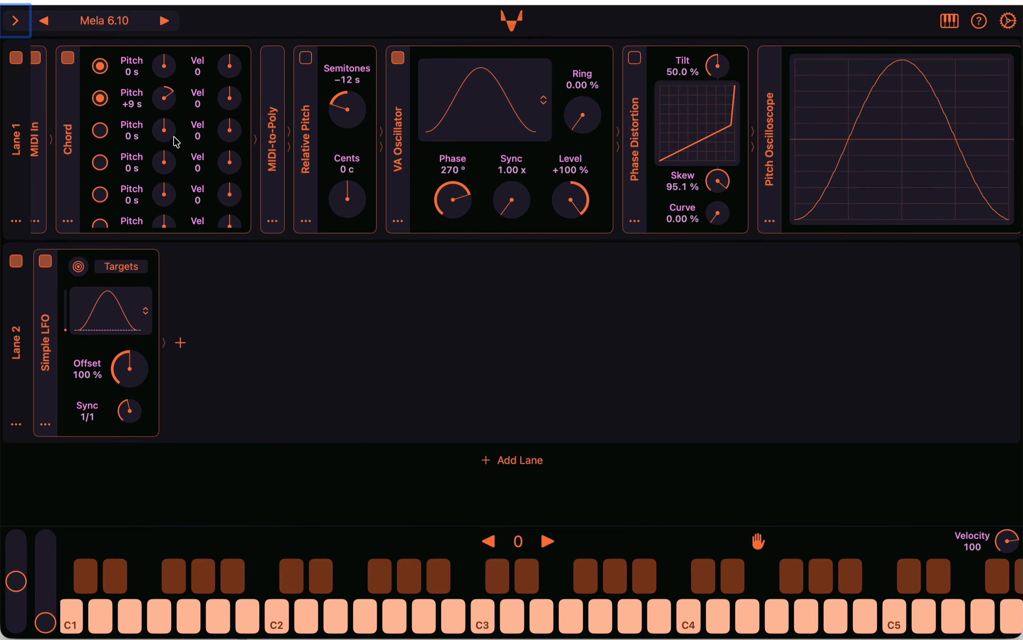
drag(164, 132, 163, 114)
click(100, 131)
click(99, 134)
Step: Expand the MIDI-to-Poly module in Lane 1 to view its voice, reuse and release settings, and collapse it again
click(273, 148)
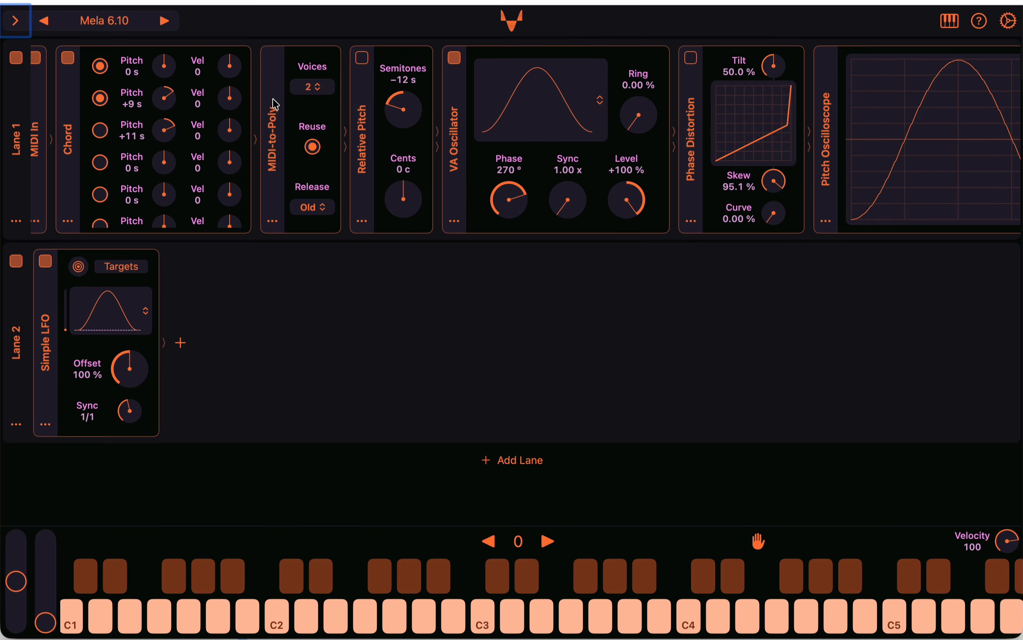
click(275, 110)
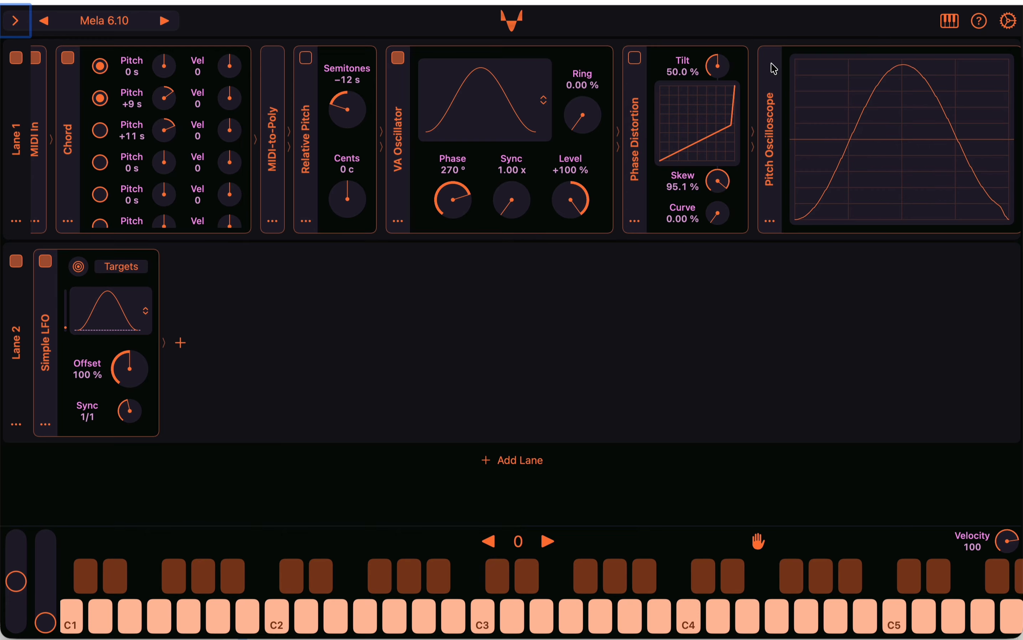
Step: Switch off the Simple LFO module in Lane 2
scroll(775, 68, right, 2)
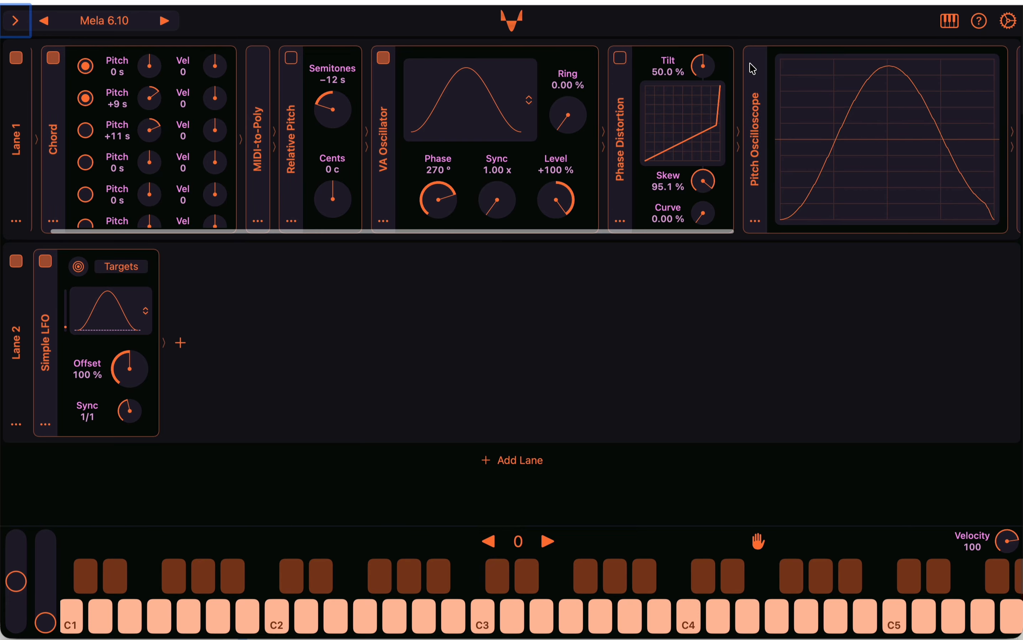
scroll(764, 66, right, 2)
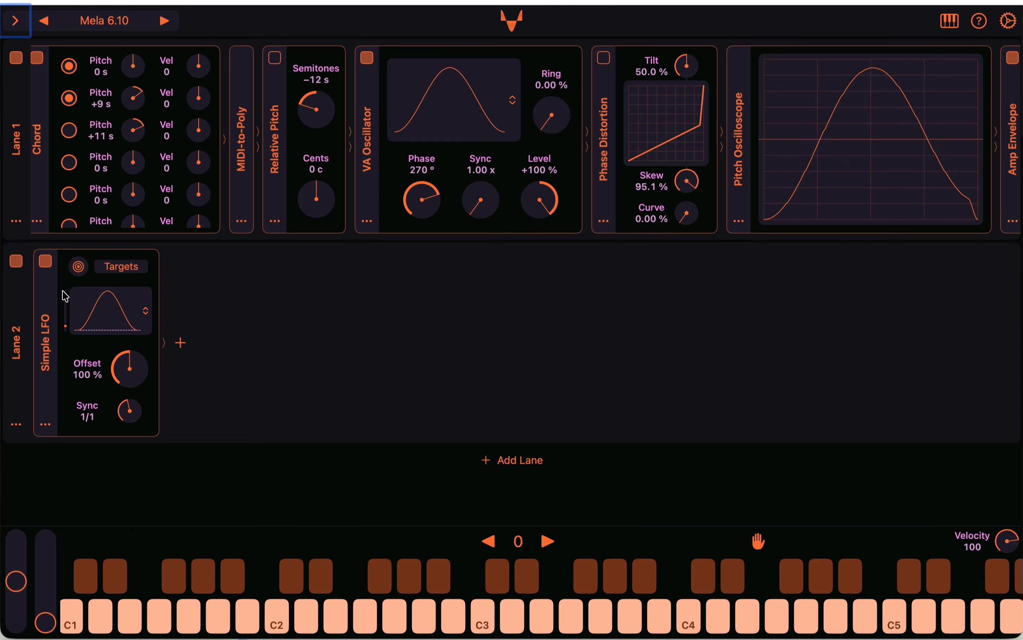
click(45, 261)
Step: Enter -12db as the VA Oscillator's Level in Lane 1
scroll(585, 207, right, 10)
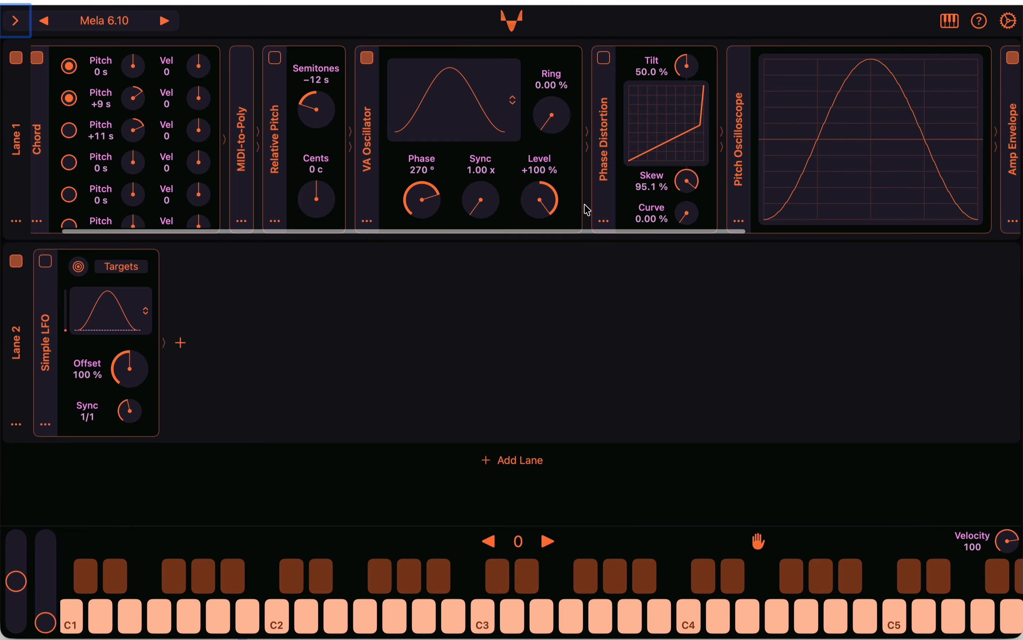
scroll(587, 209, right, 9)
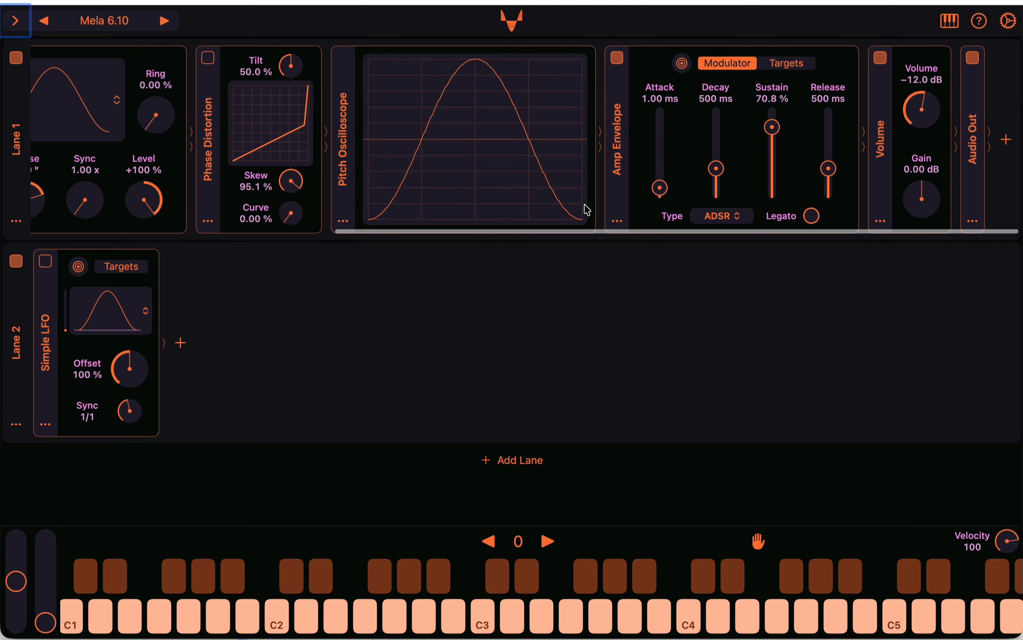
right_click(158, 177)
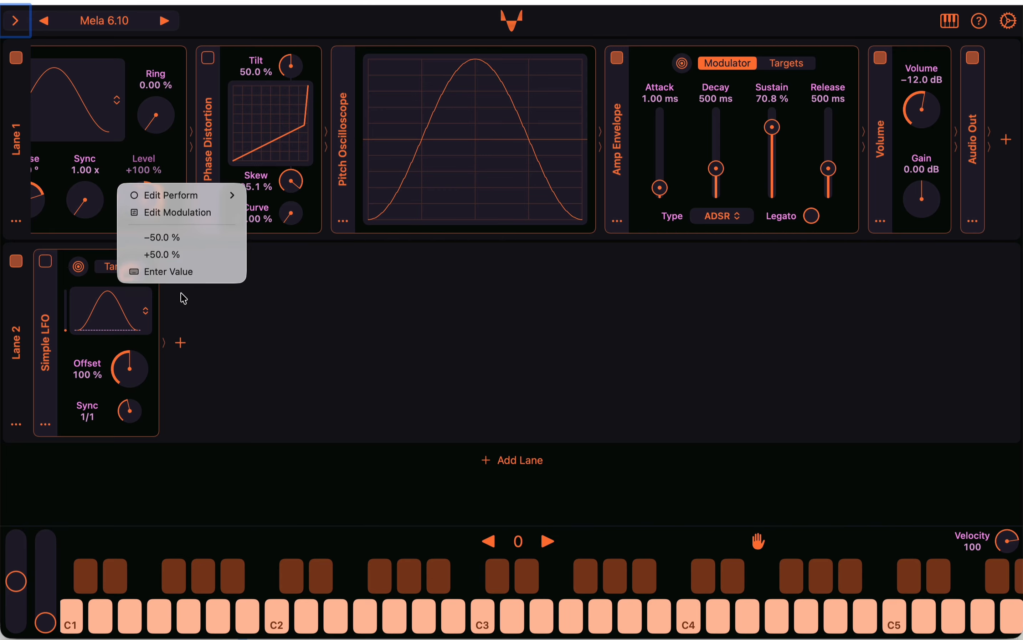
click(180, 275)
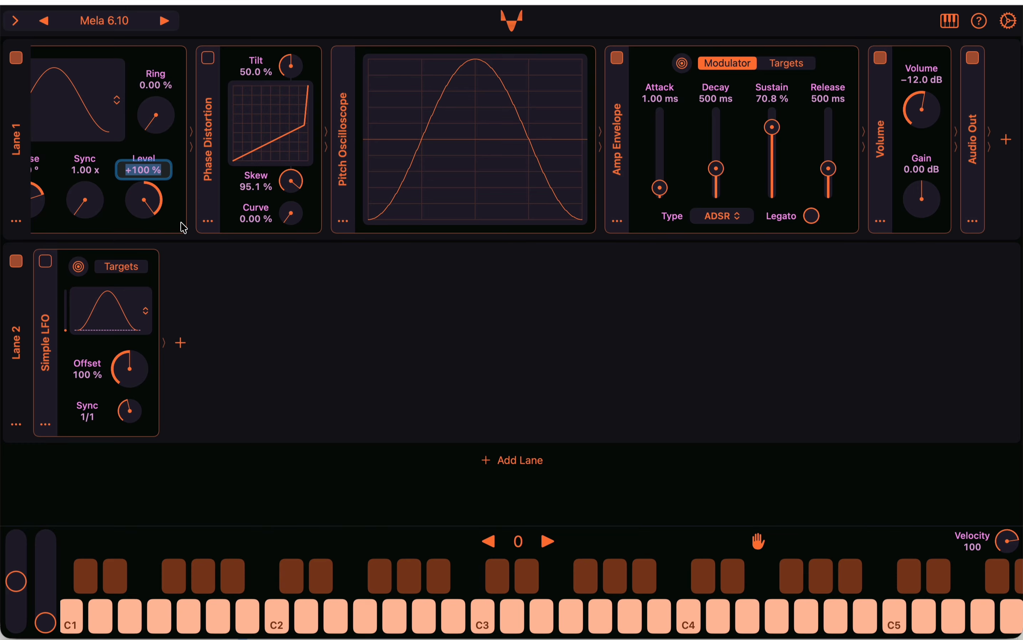
text(-12db)
key(Return)
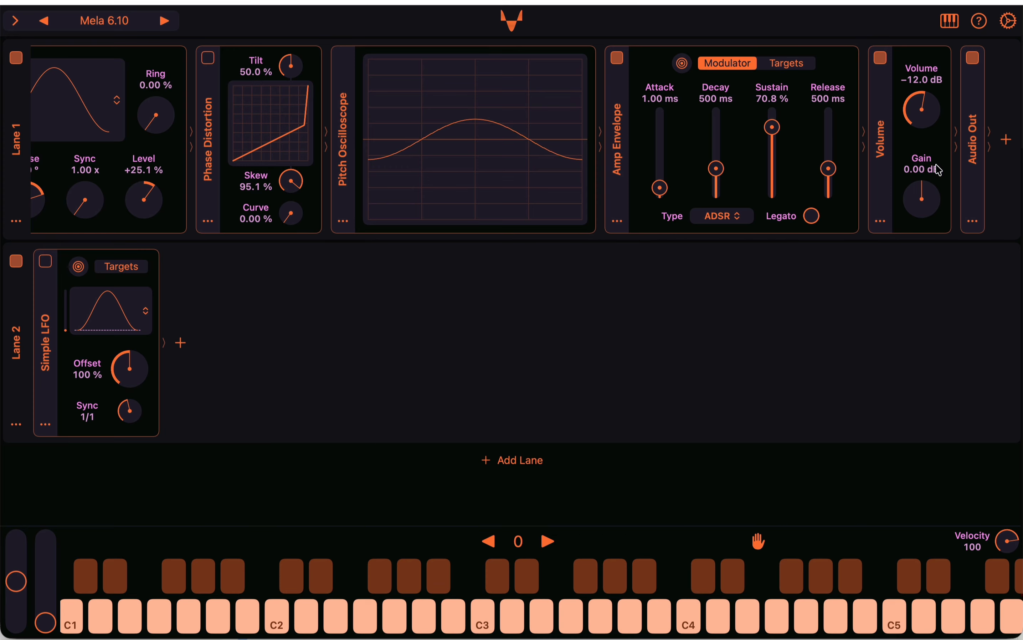
Step: Set the Volume module's Gain to -6.02 dB in Lane 1
right_click(930, 180)
click(954, 275)
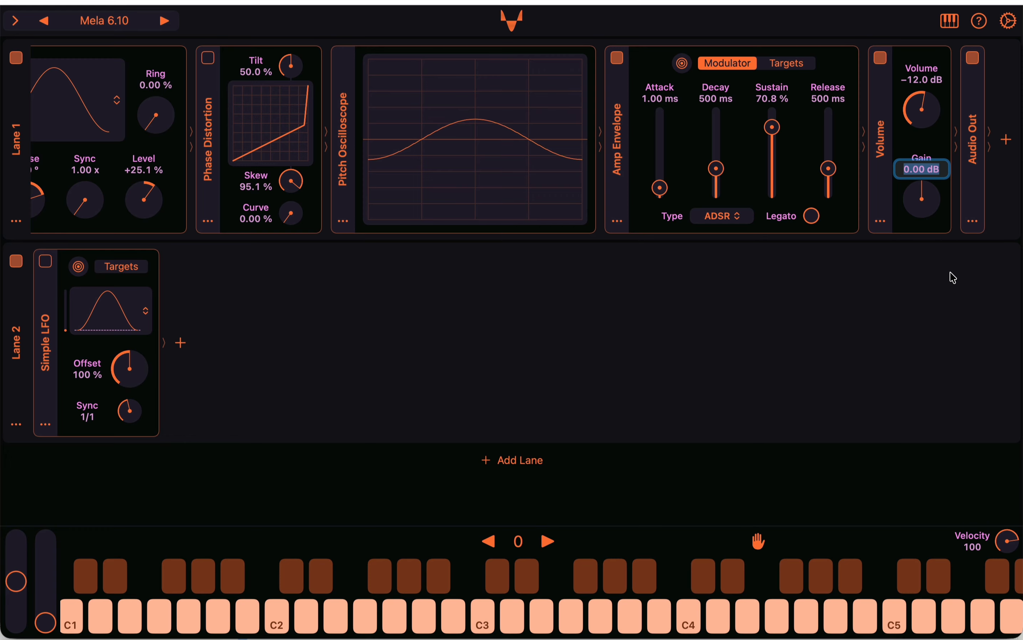
text(-6.02)
key(Return)
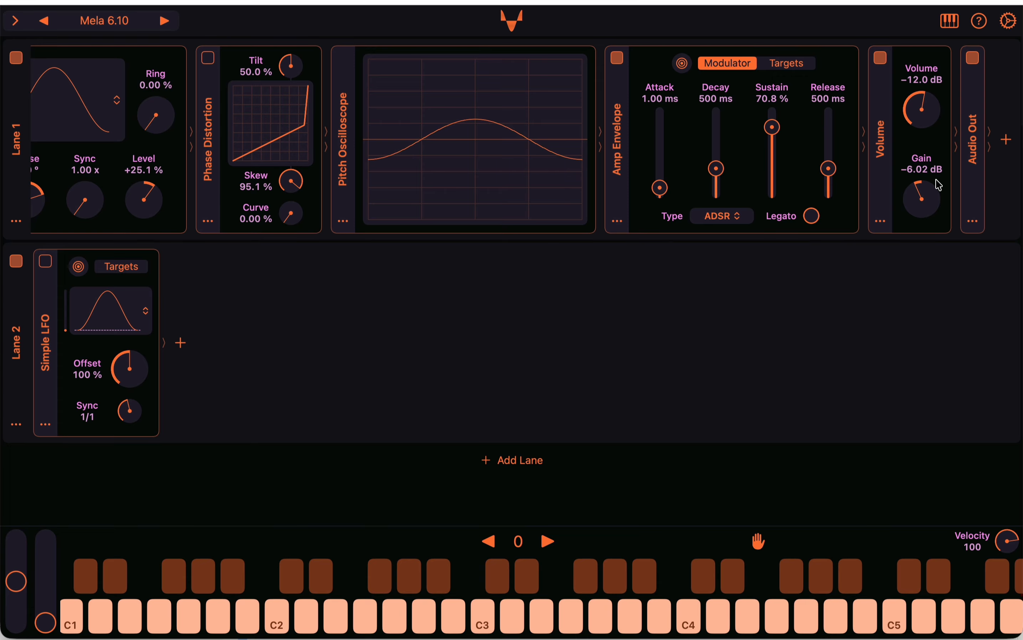
Step: Read the built-in help for the Pitch Oscilloscope module and close it
click(347, 222)
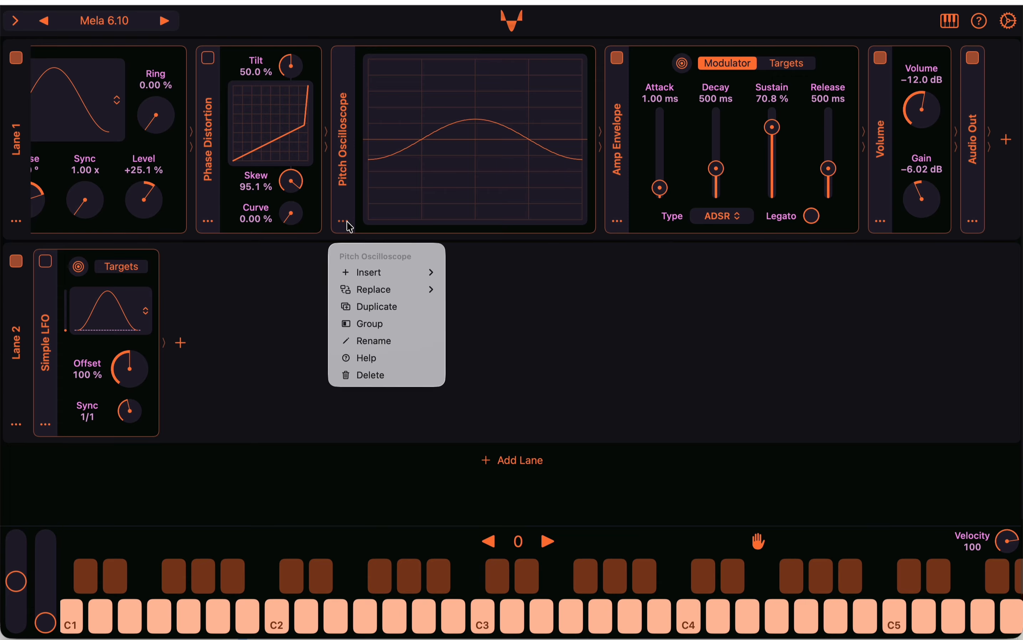
click(387, 360)
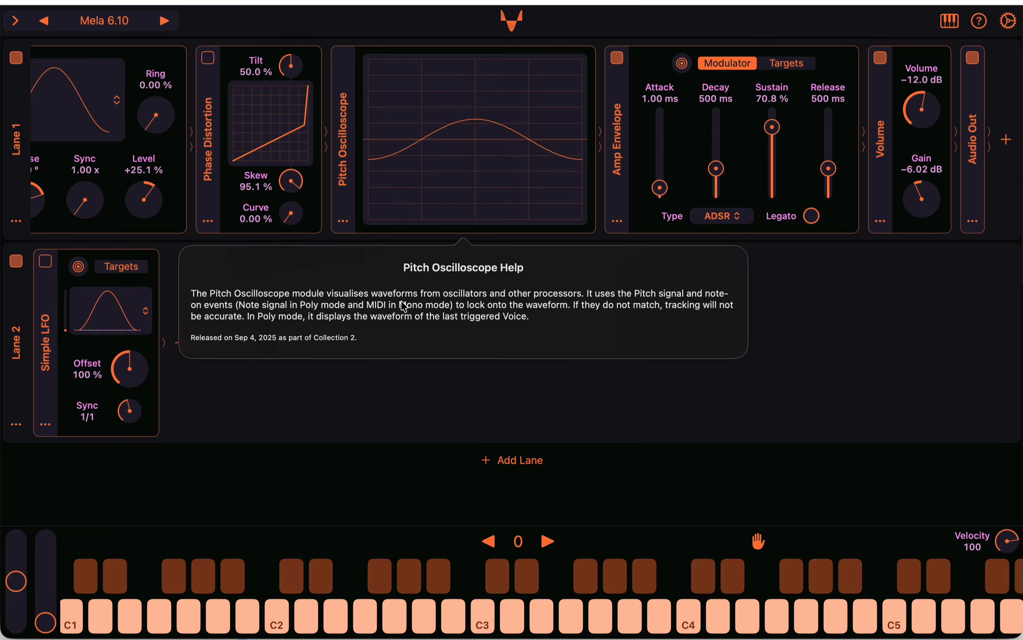
click(439, 399)
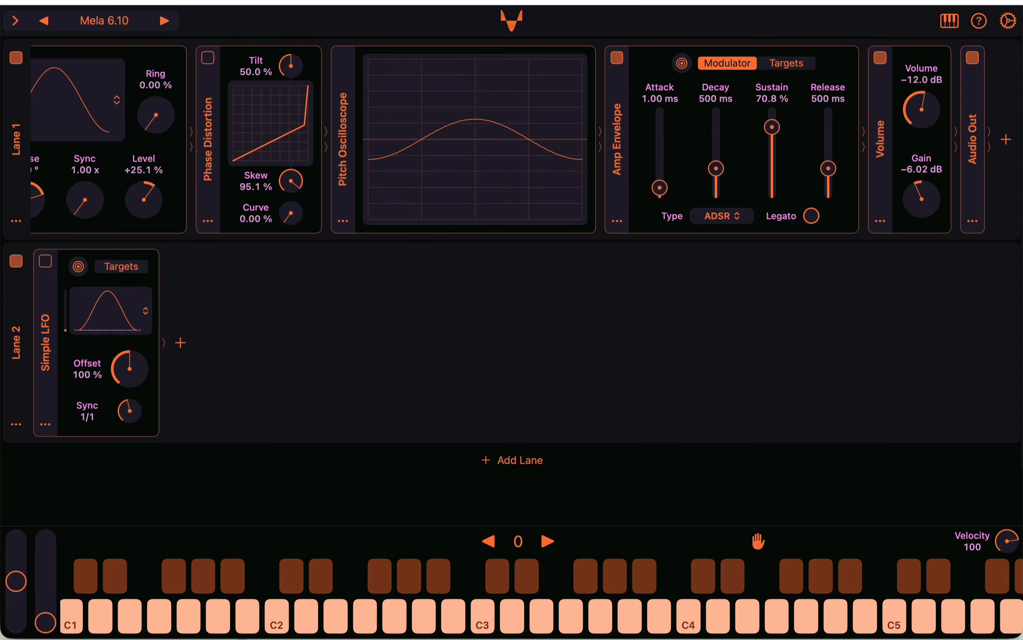
Step: Browse the user guide to its modulation and parameter value sections, close it, and show the app's version information
click(980, 21)
scroll(589, 374, down, 15)
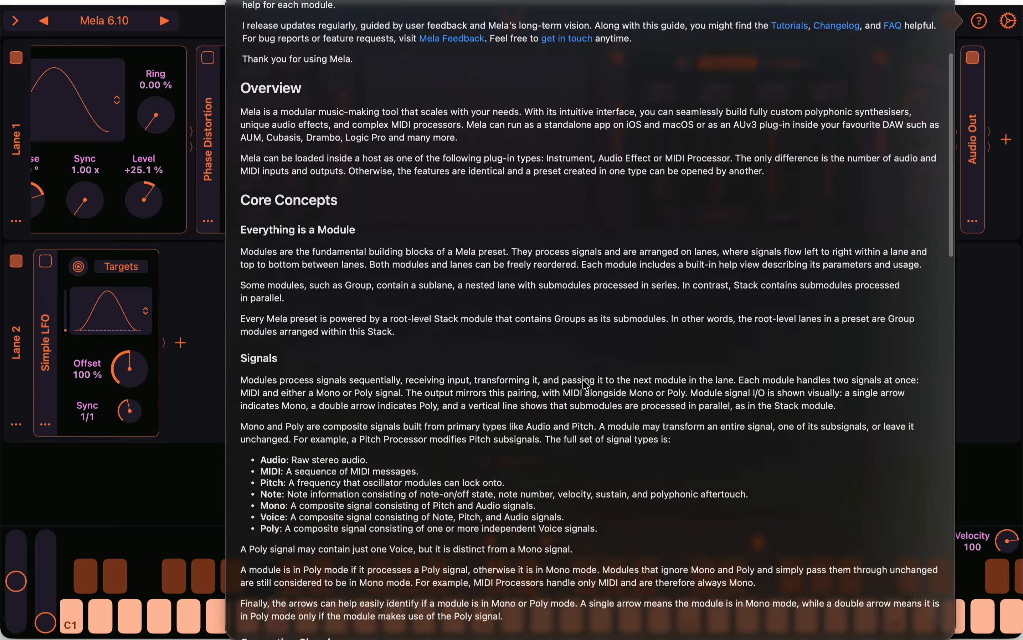
scroll(586, 385, down, 10)
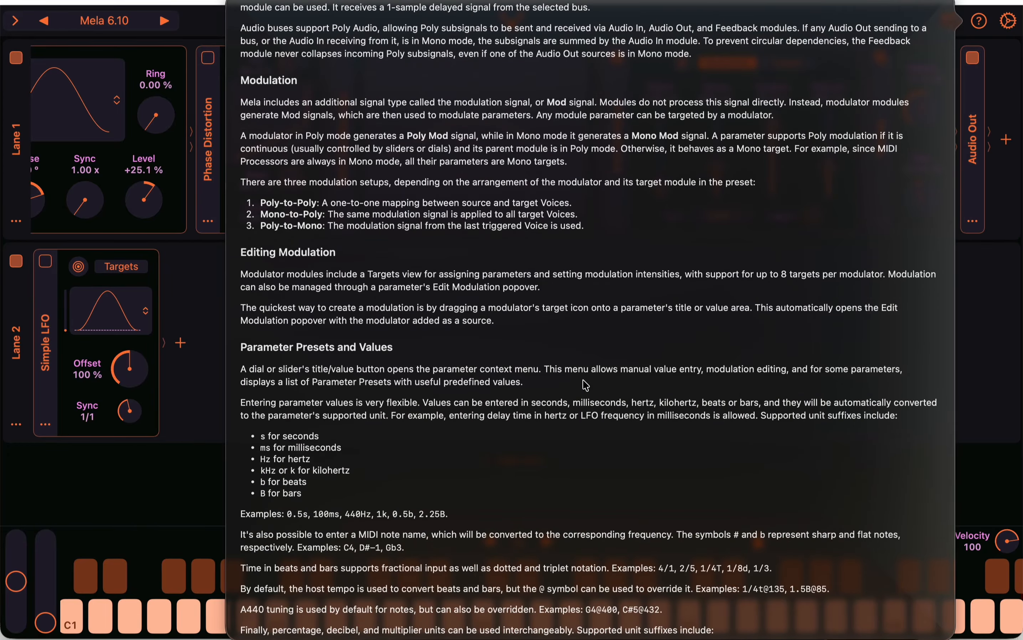
click(1005, 329)
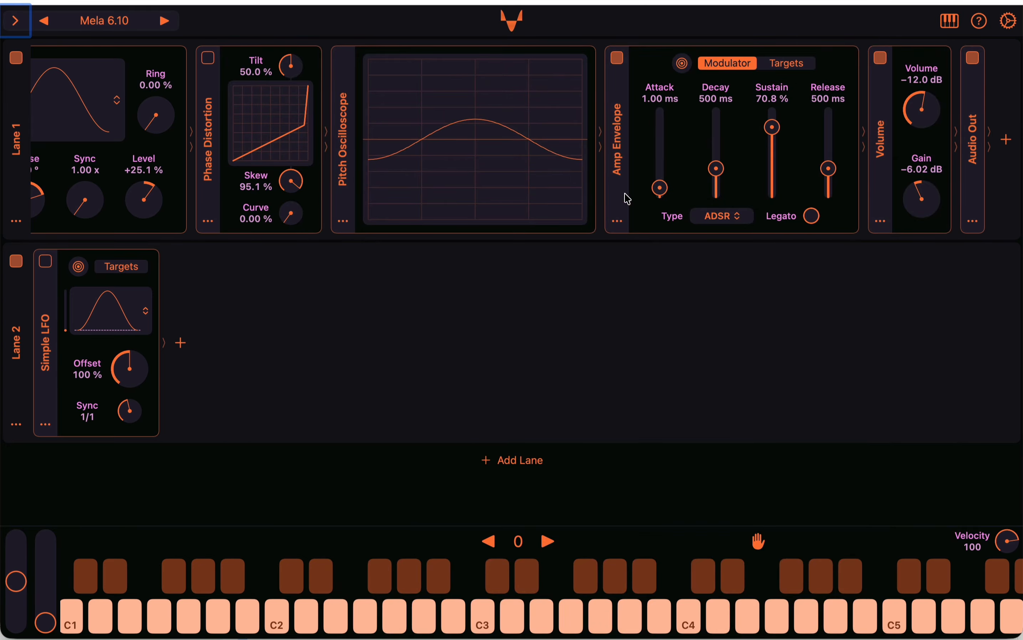
click(519, 25)
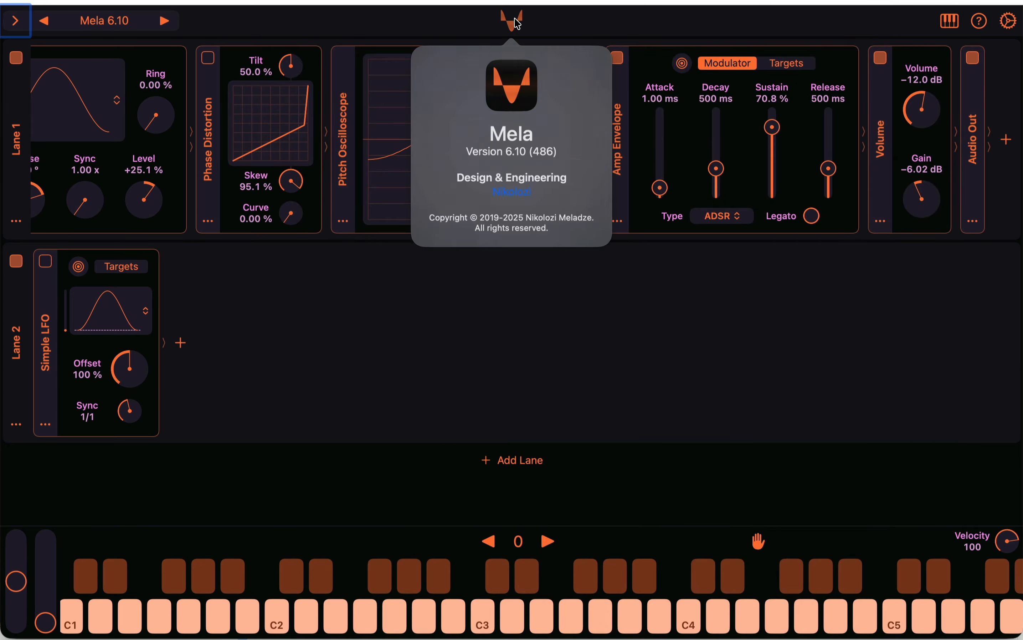